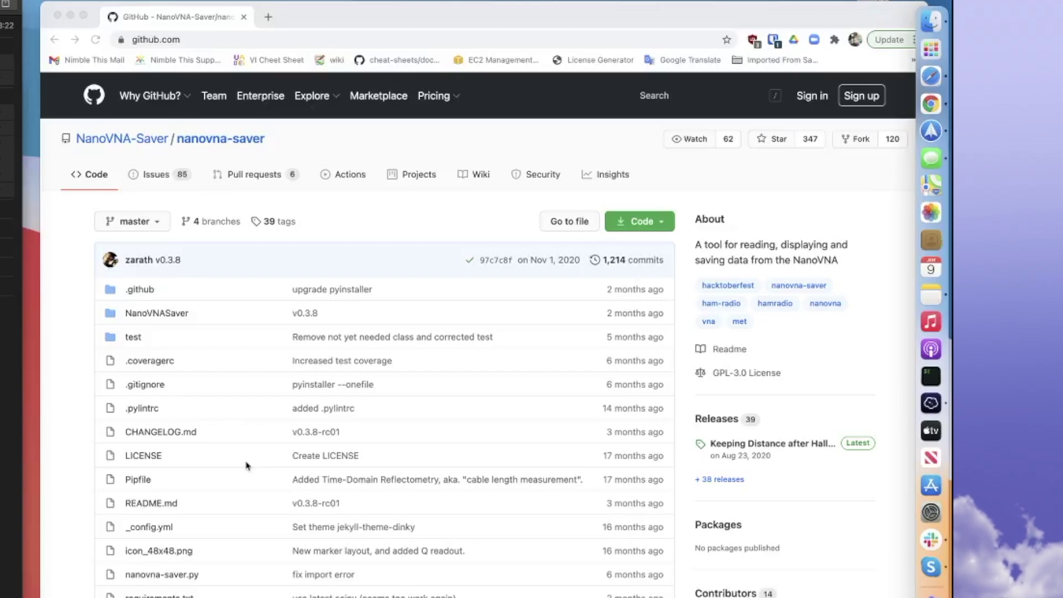
Scroll the README and highlight the 0.3.8 version number in the Latest Changes heading.
scroll(247, 466, "down", 10)
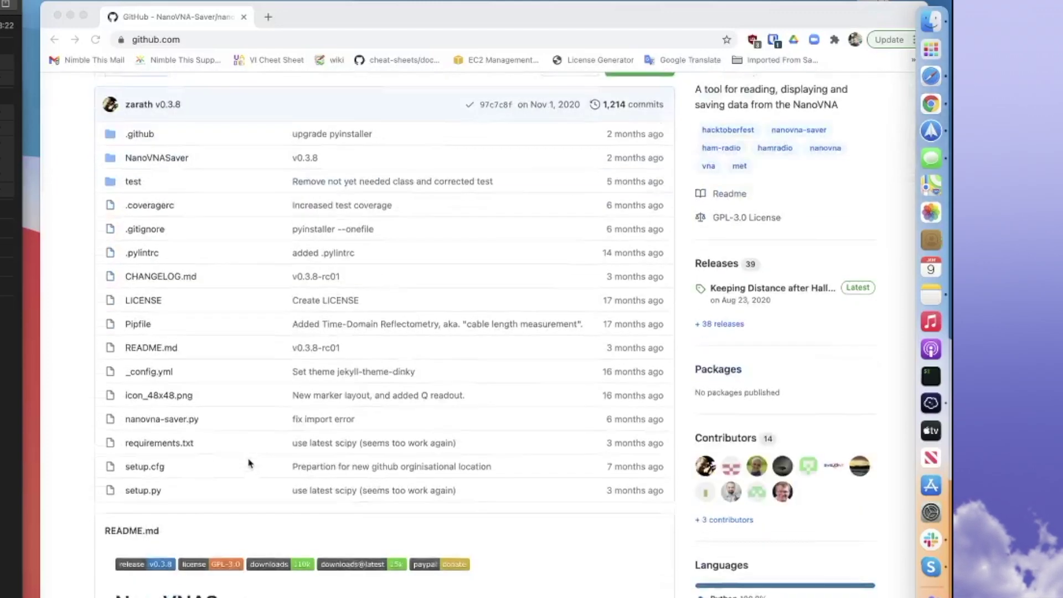
scroll(249, 463, "down", 4)
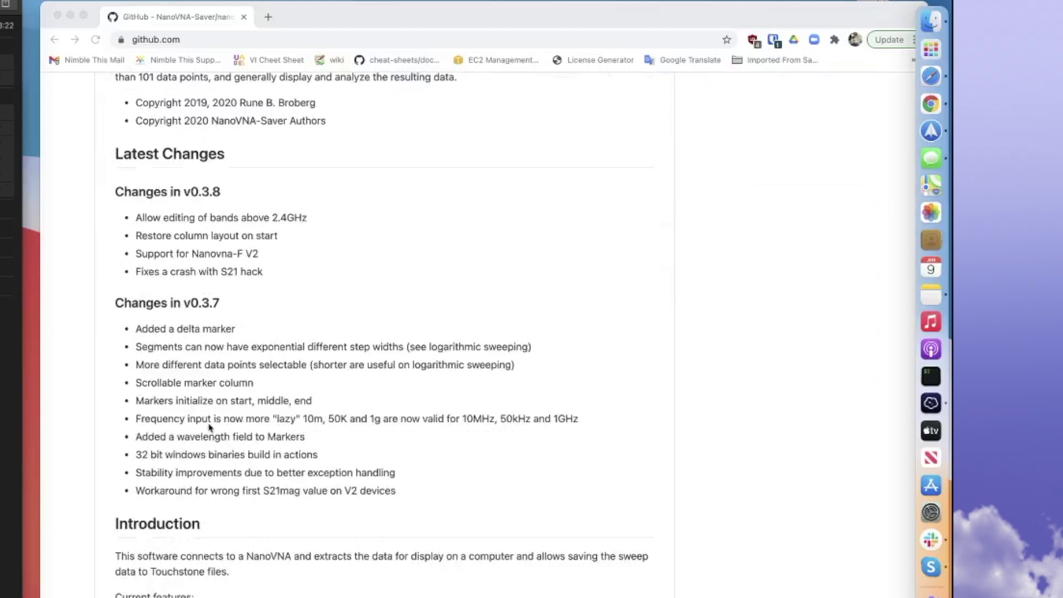
left_click(208, 193)
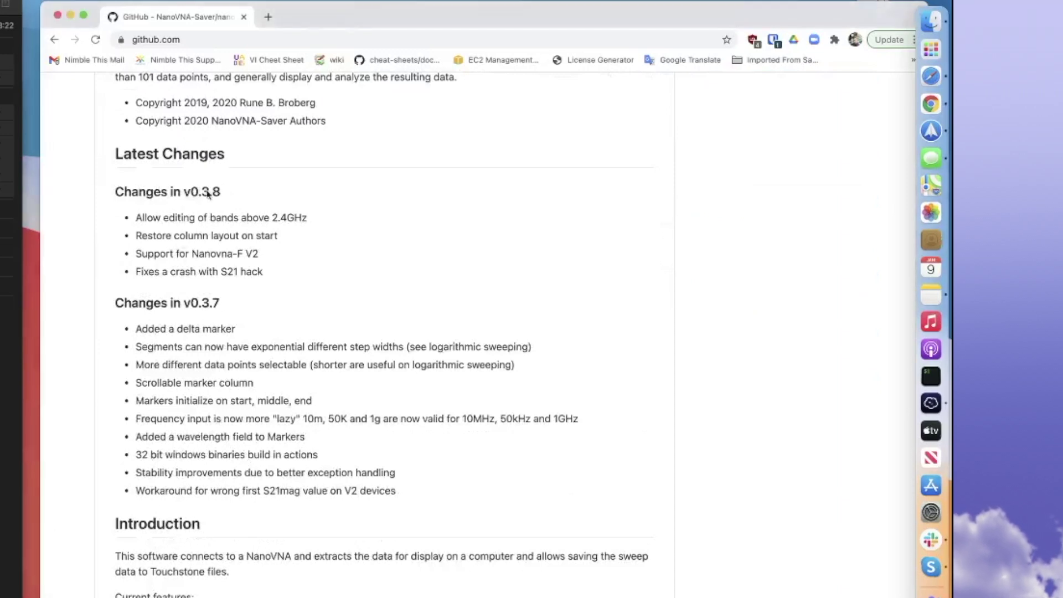
left_click_drag(220, 188, 192, 189)
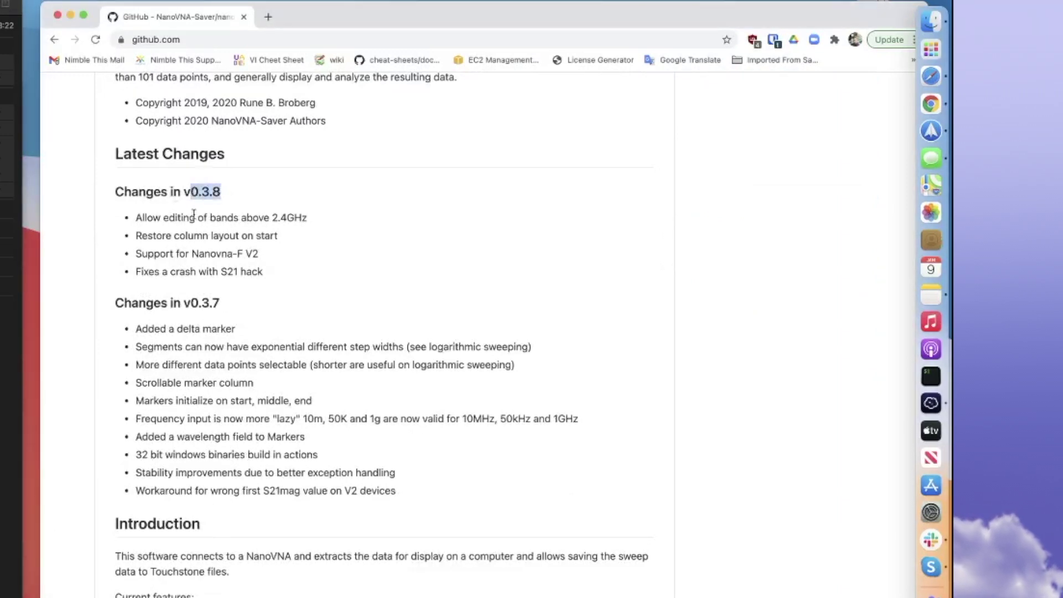
scroll(228, 290, "down", 2)
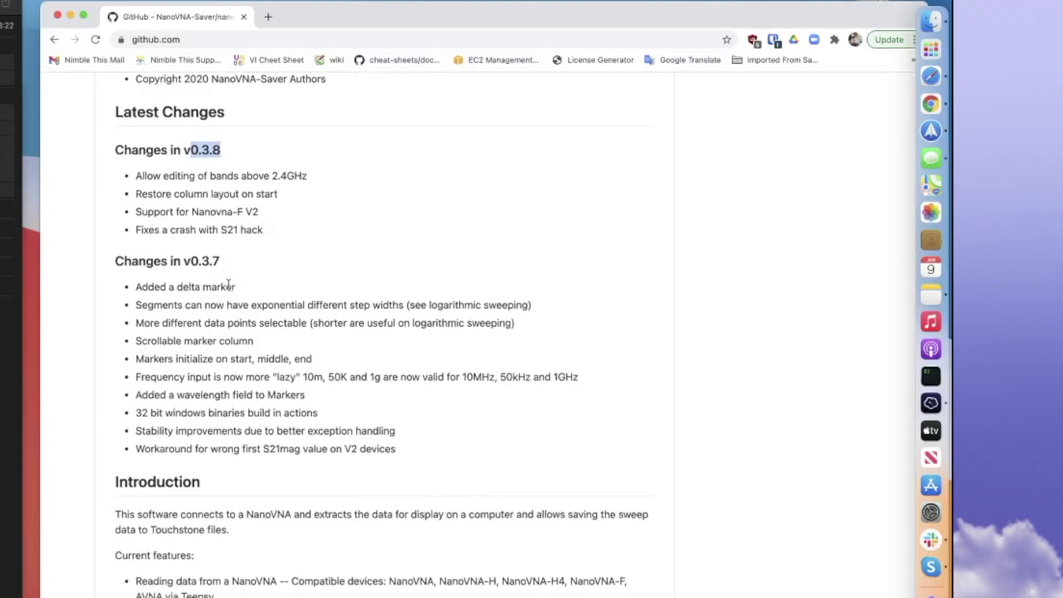
left_click(287, 178)
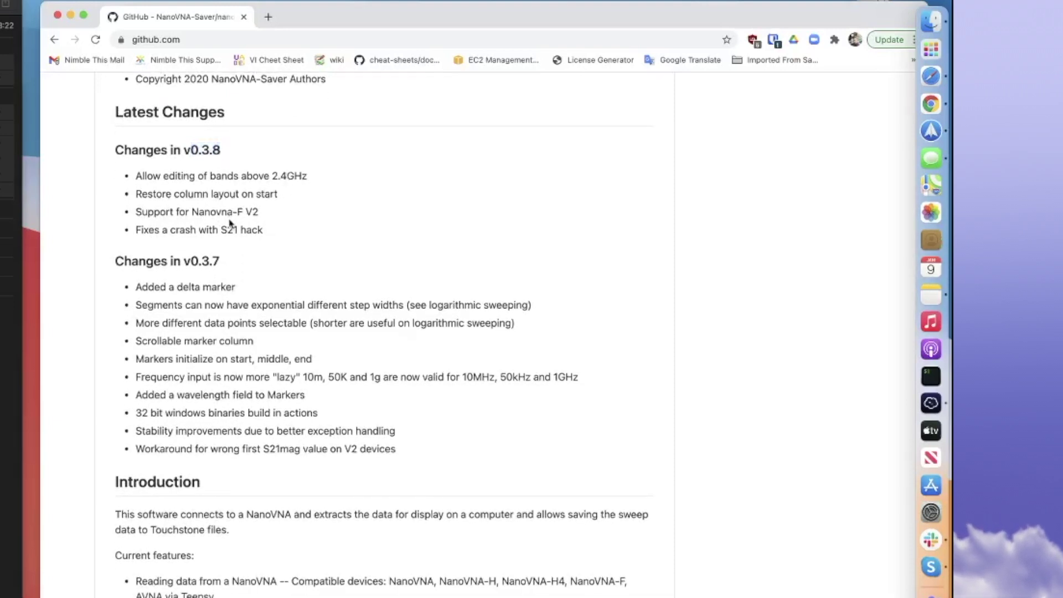
Highlight Nanovna-F V2 in the changes, then scroll down to the Running the application section.
left_click_drag(192, 211, 275, 210)
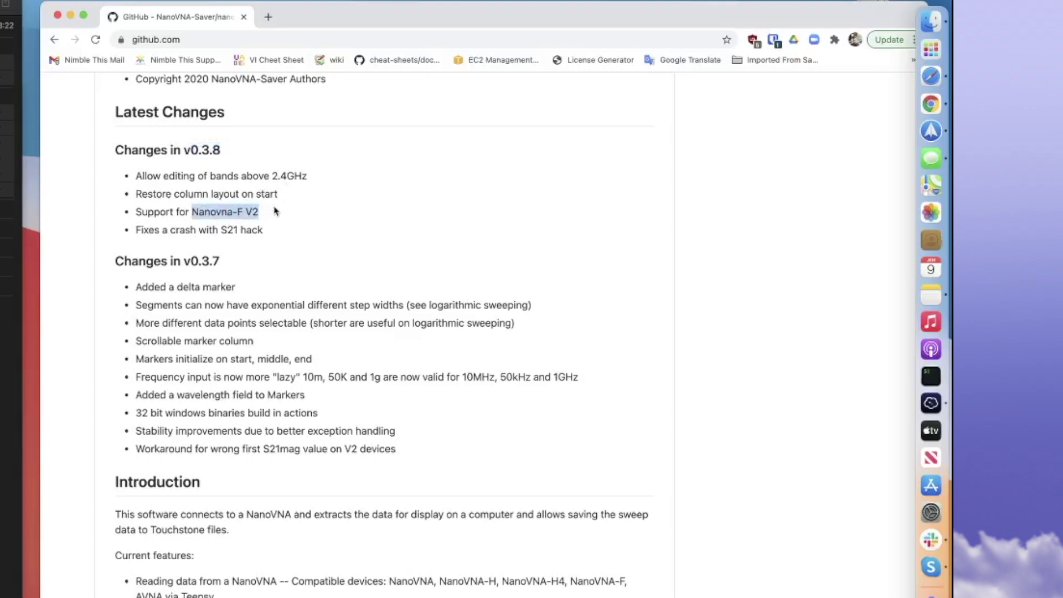
left_click(240, 253)
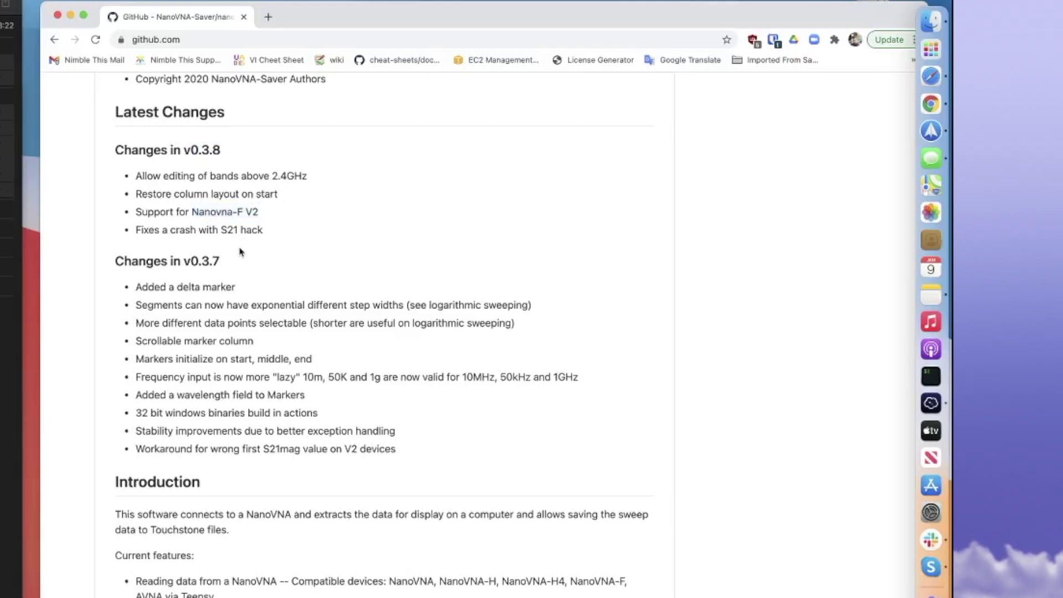
scroll(240, 252, "down", 12)
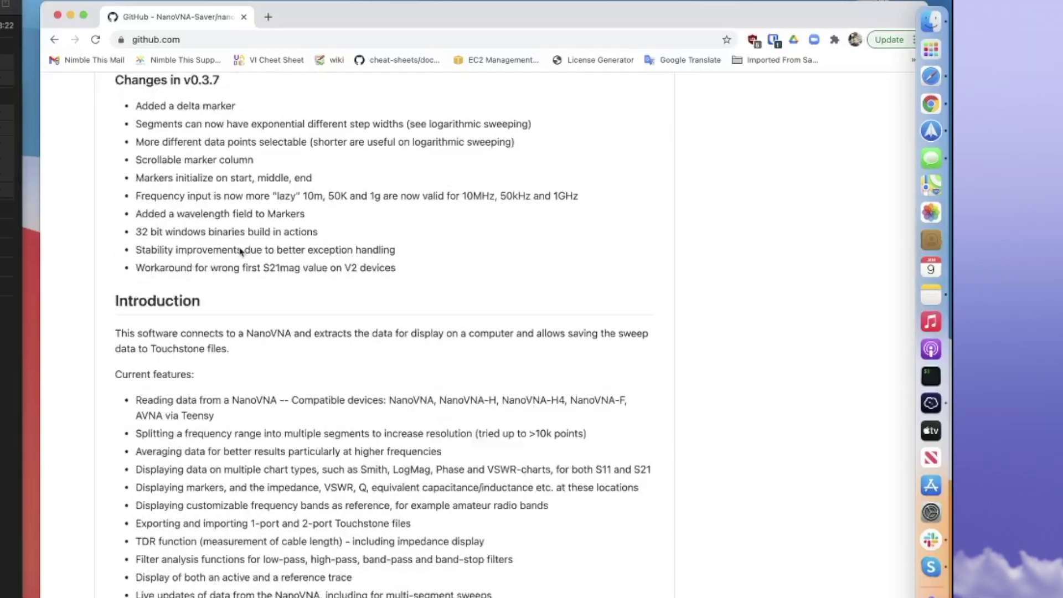
scroll(240, 250, "down", 6)
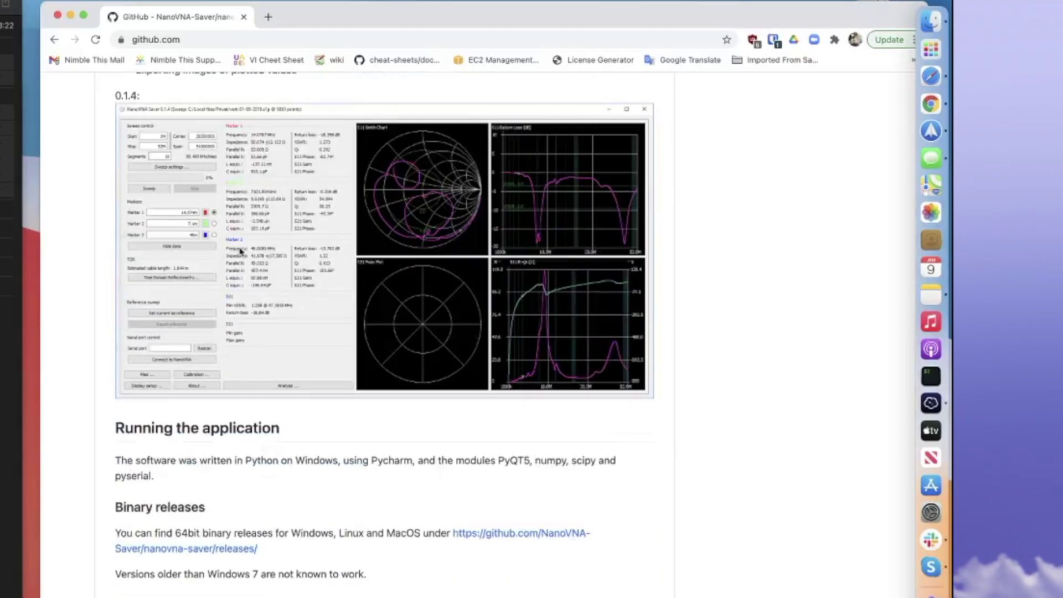
scroll(240, 253, "down", 2)
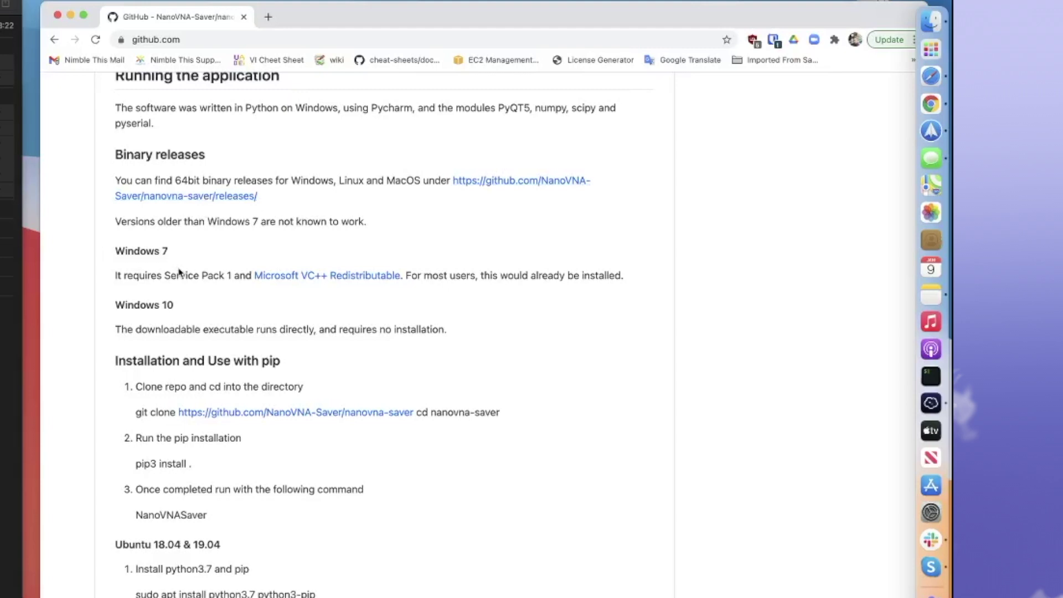
View the v0.3.8 release assets, including NanoVNASaver.macos.zip, then return to the README.
left_click(181, 196)
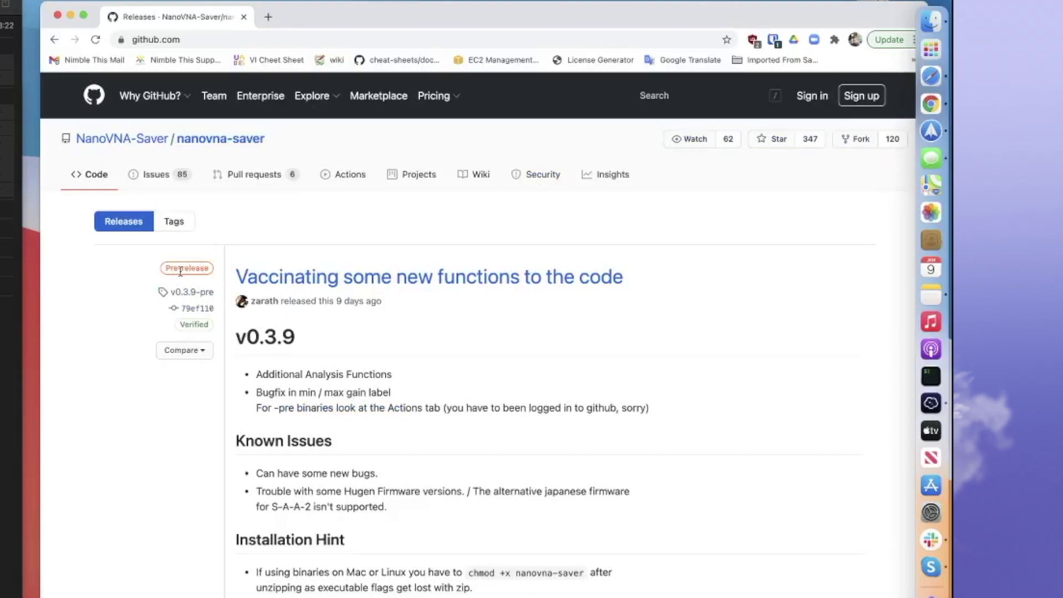
scroll(168, 400, "down", 3)
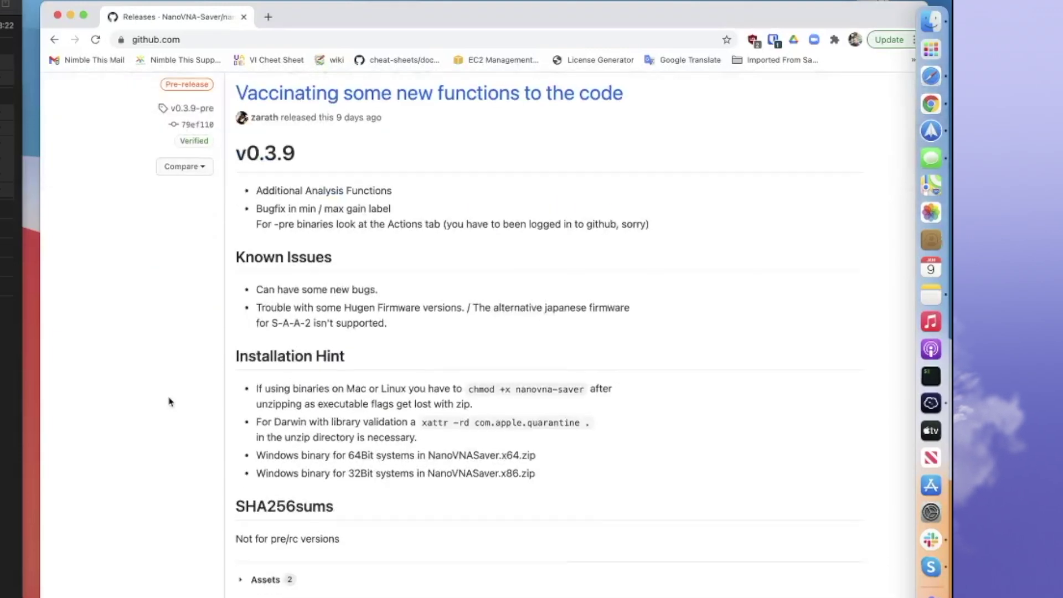
scroll(169, 401, "down", 6)
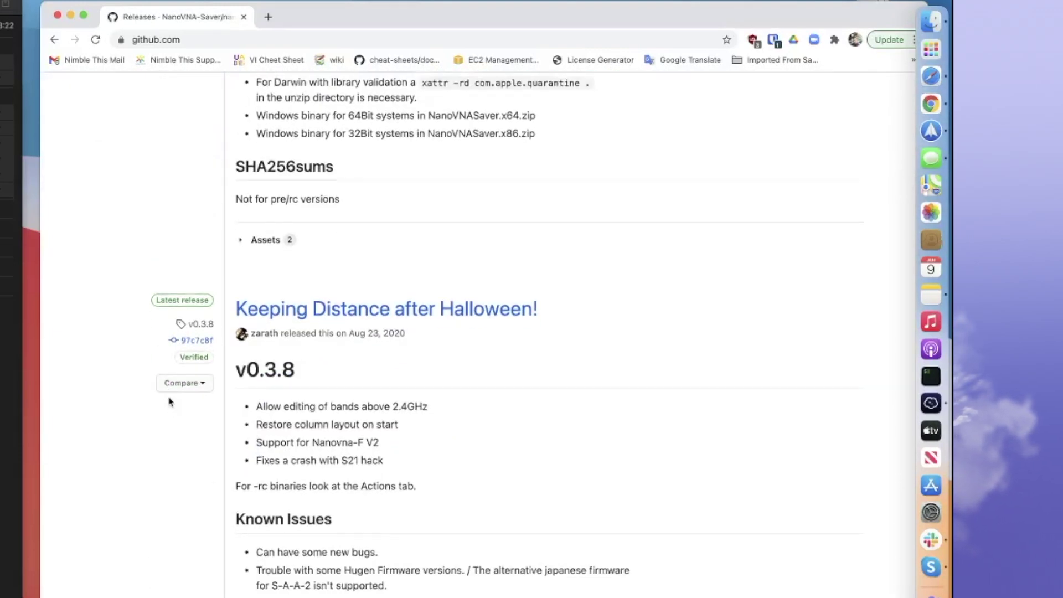
scroll(169, 401, "down", 5)
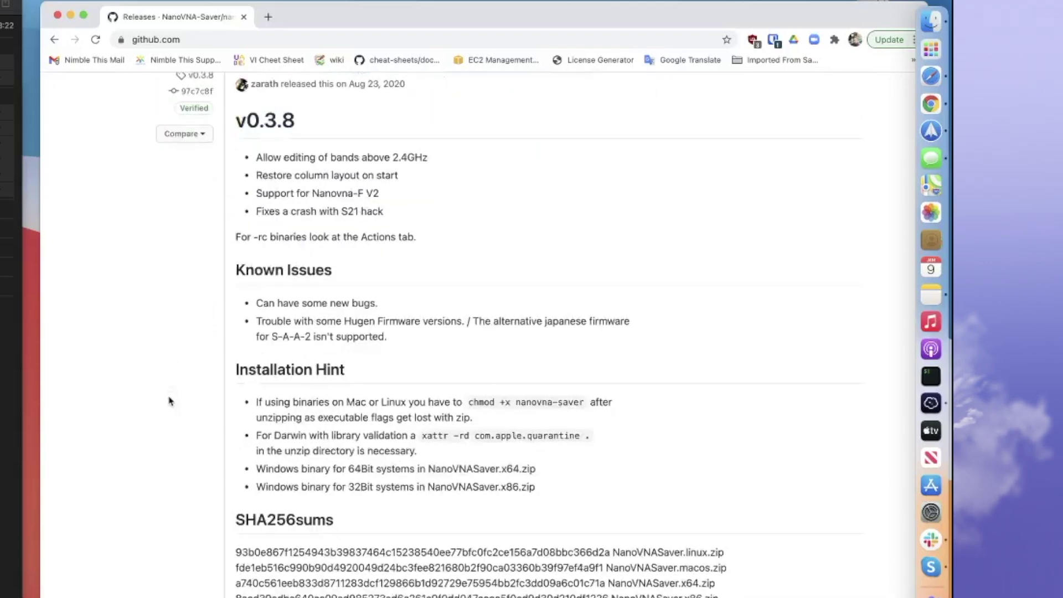
scroll(169, 401, "down", 1)
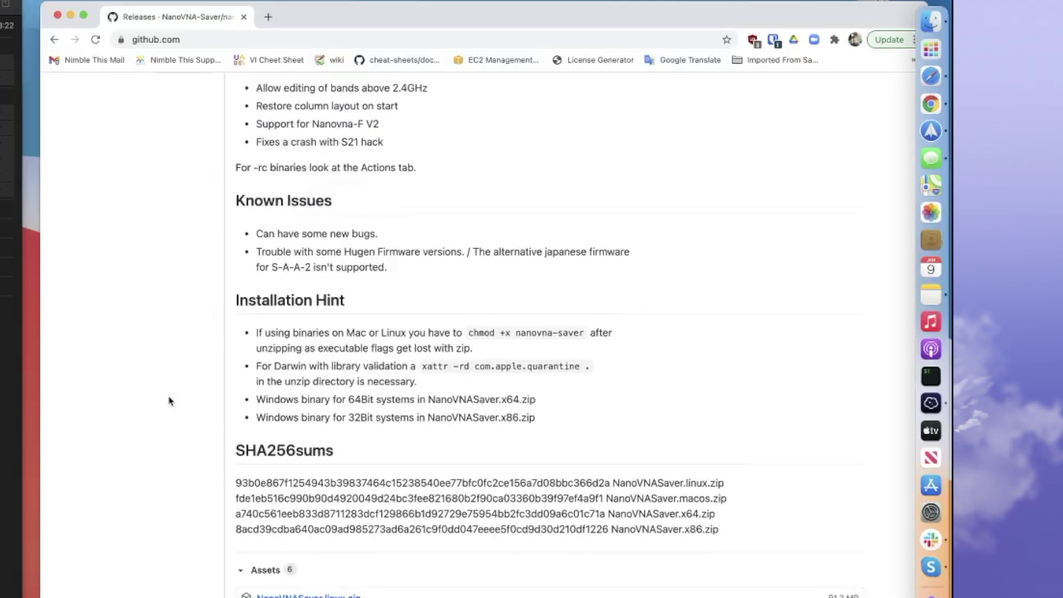
scroll(169, 401, "down", 6)
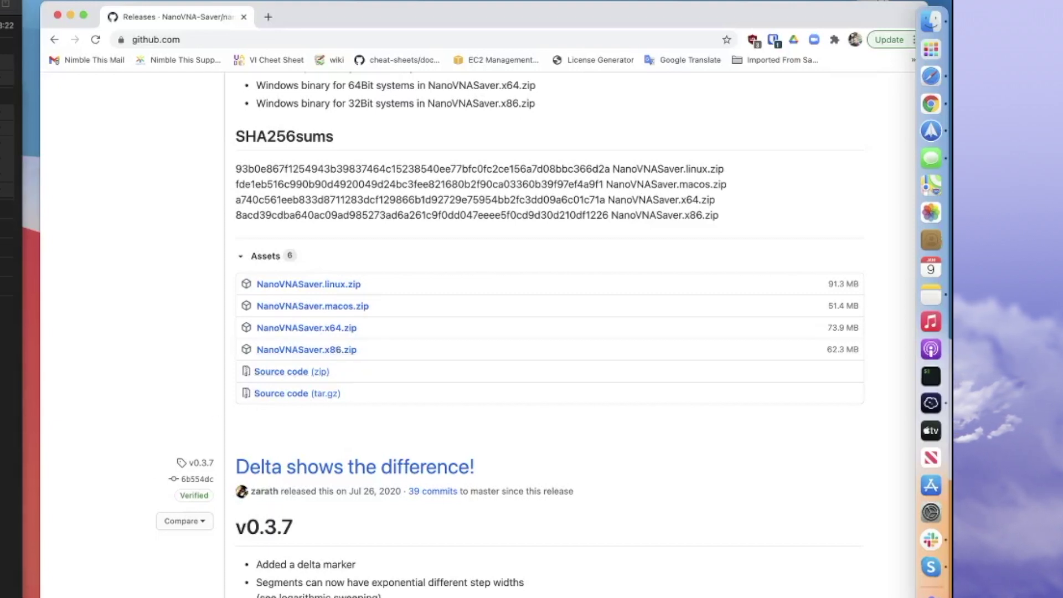
scroll(296, 488, "down", 2)
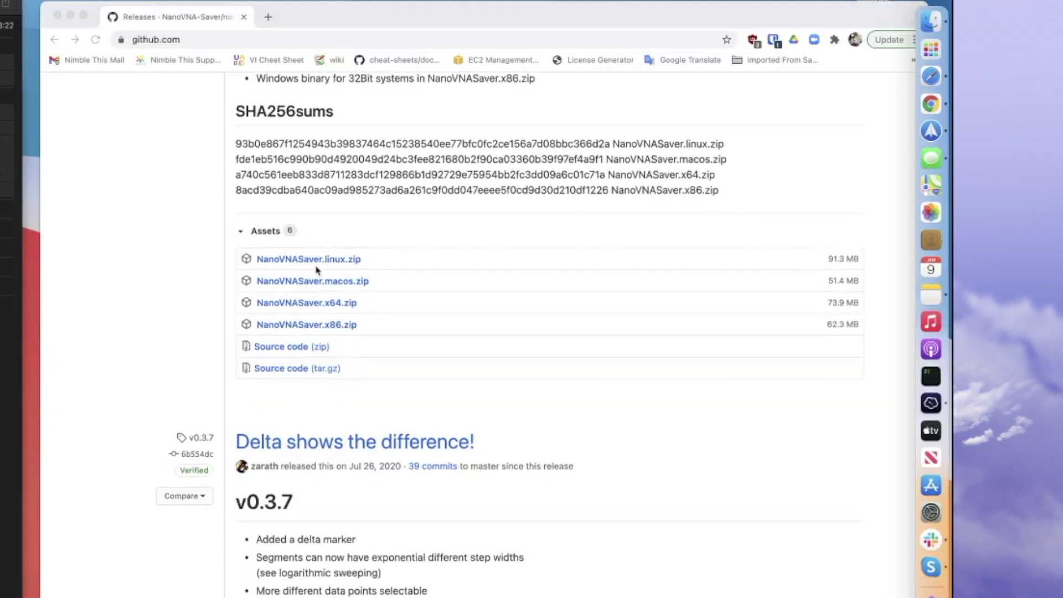
left_click(97, 140)
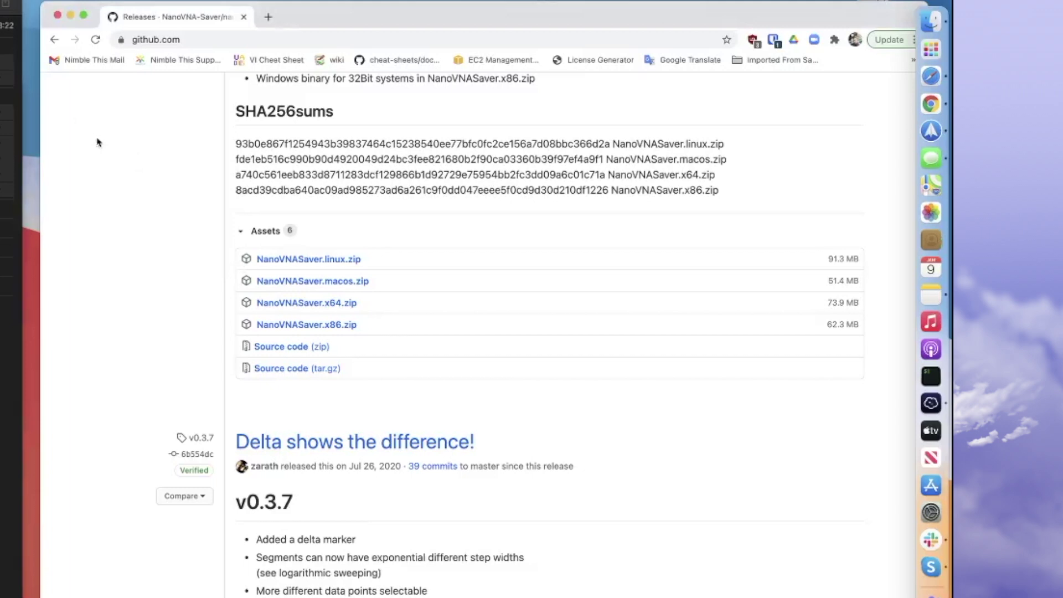
Scroll the README to the Ubuntu 18.04 & 19.04 and MacPorts instructions, highlighting the no-installation note.
left_click(54, 40)
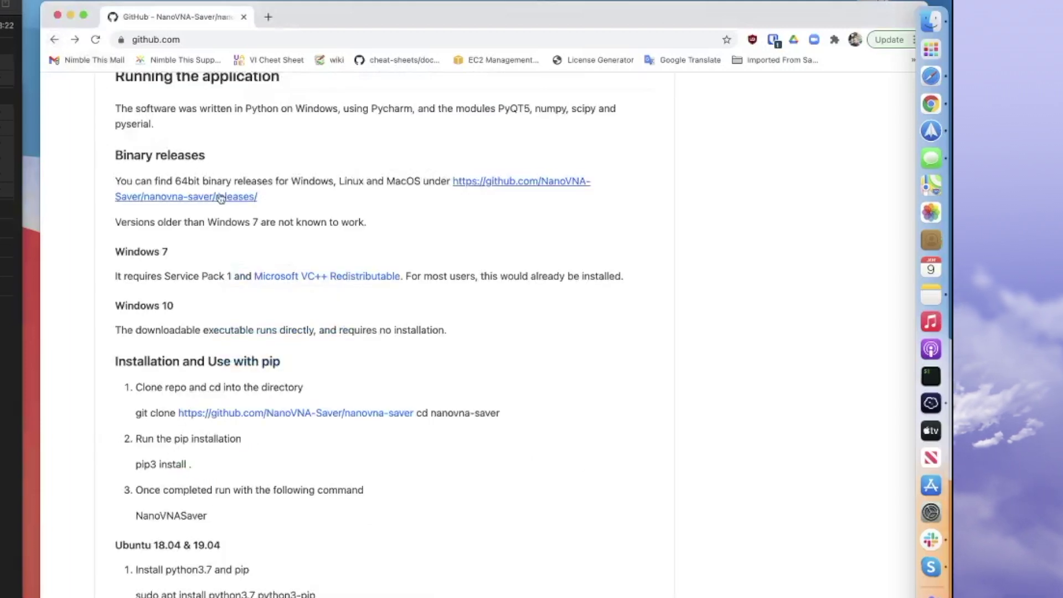
scroll(206, 195, "down", 2)
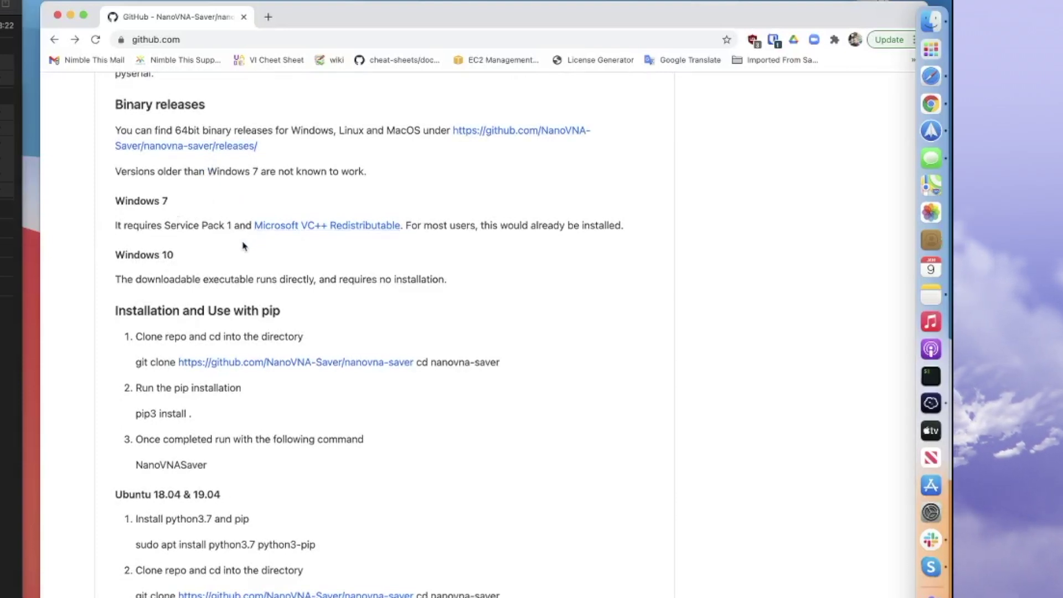
scroll(242, 244, "down", 3)
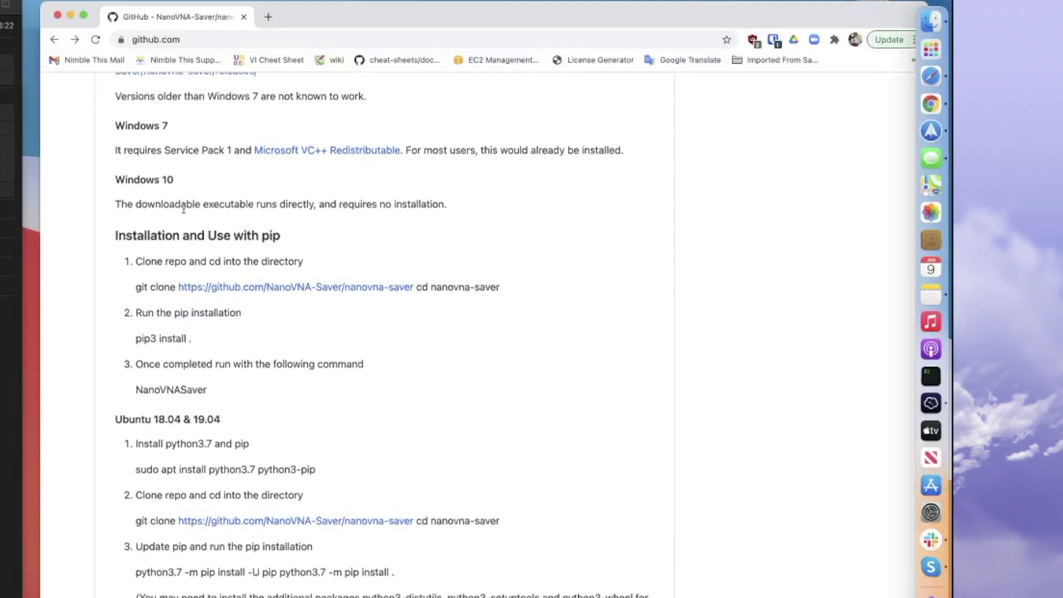
scroll(183, 208, "down", 1)
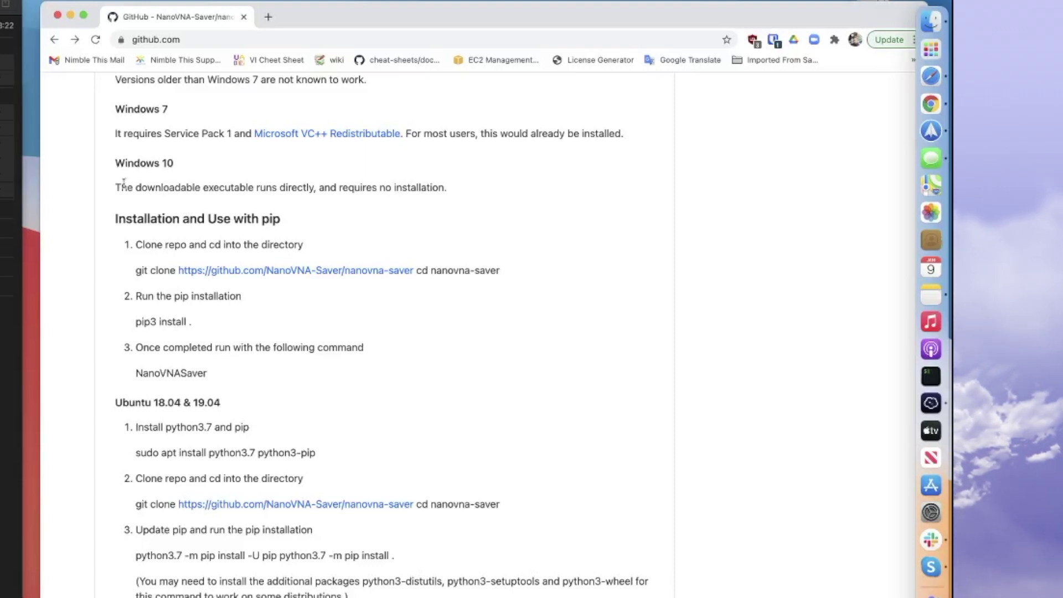
left_click_drag(106, 191, 471, 190)
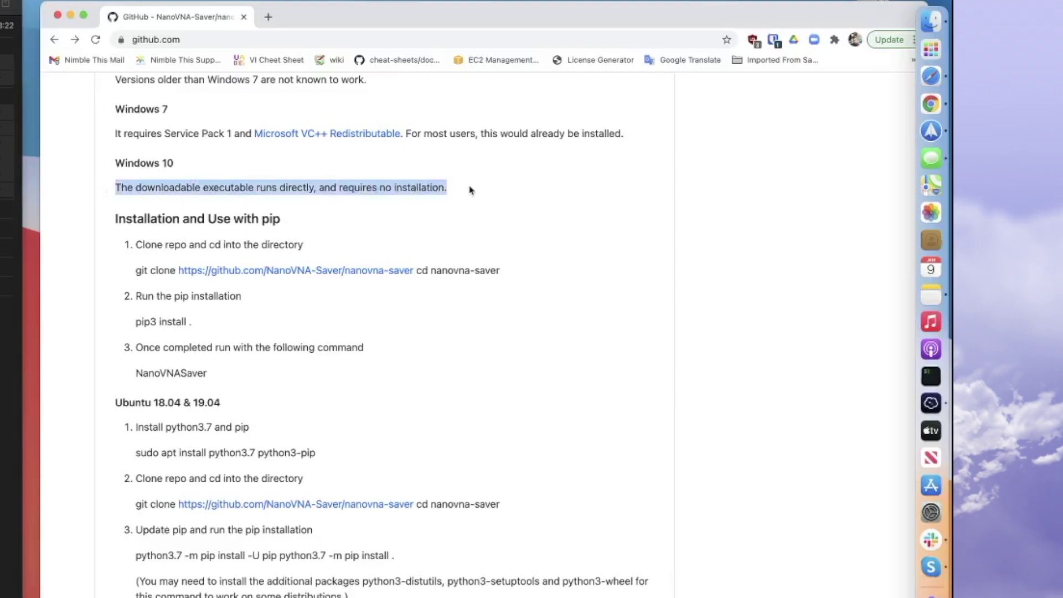
left_click(469, 189)
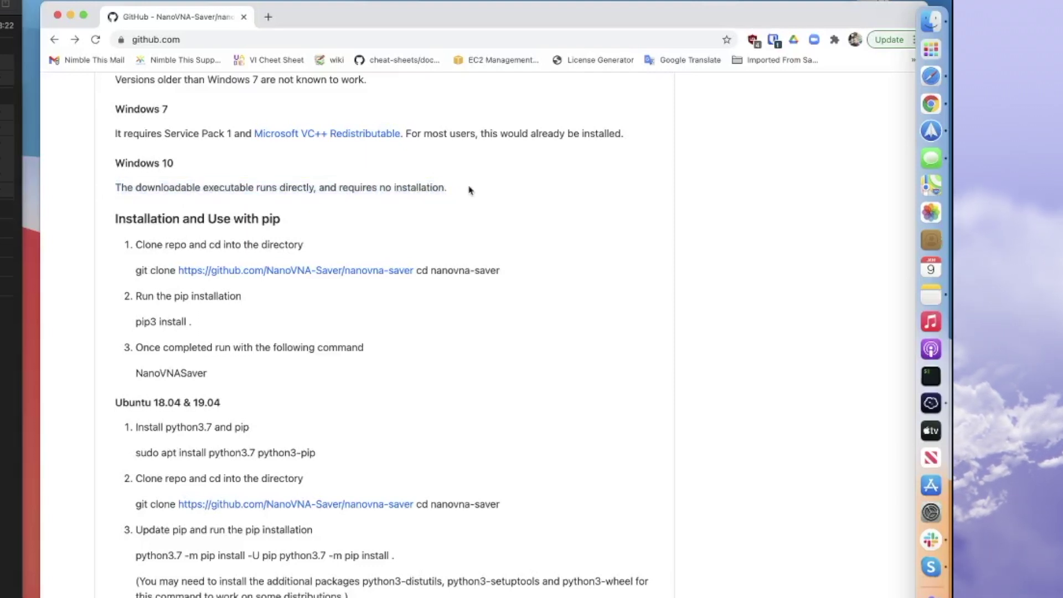
scroll(350, 199, "down", 6)
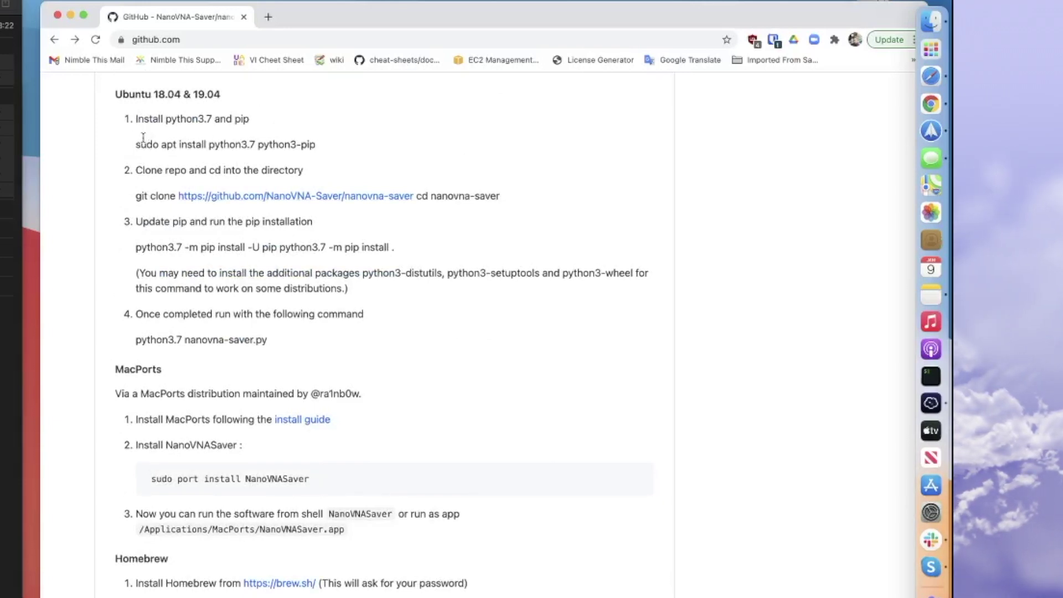
left_click_drag(134, 145, 330, 149)
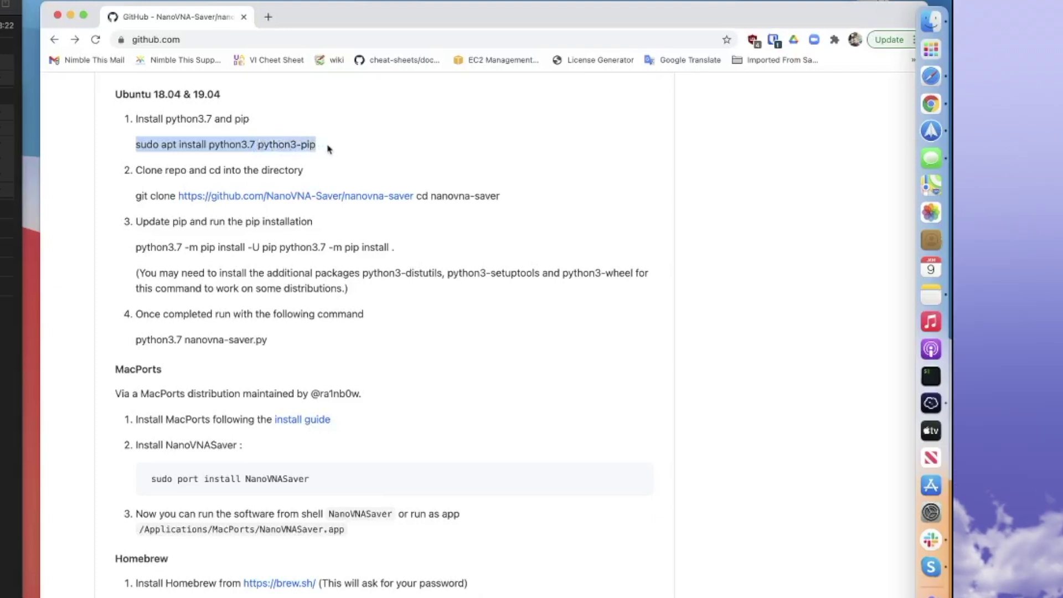
left_click(330, 149)
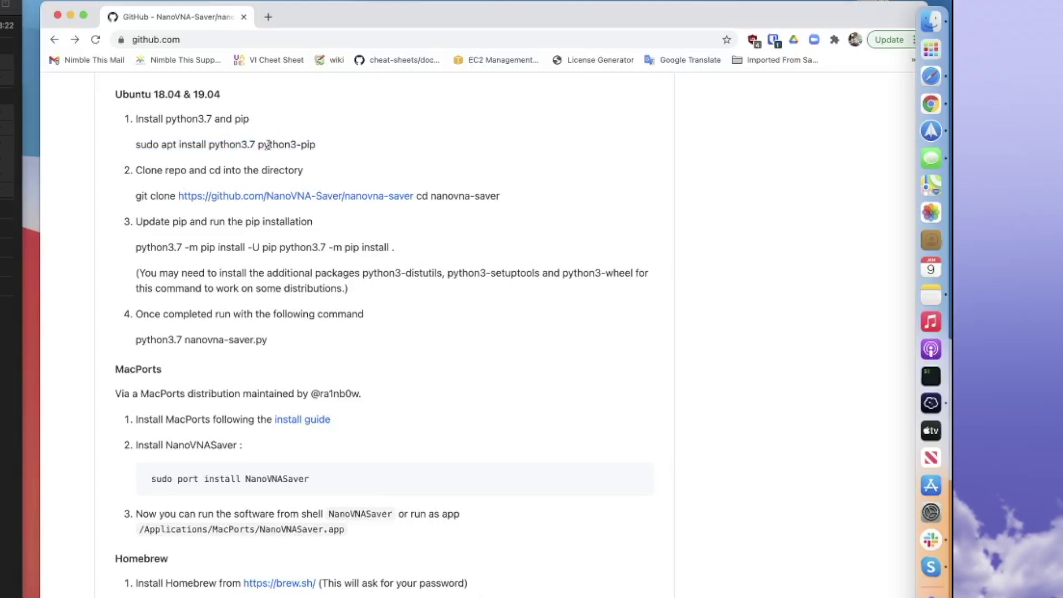
left_click_drag(132, 150, 331, 147)
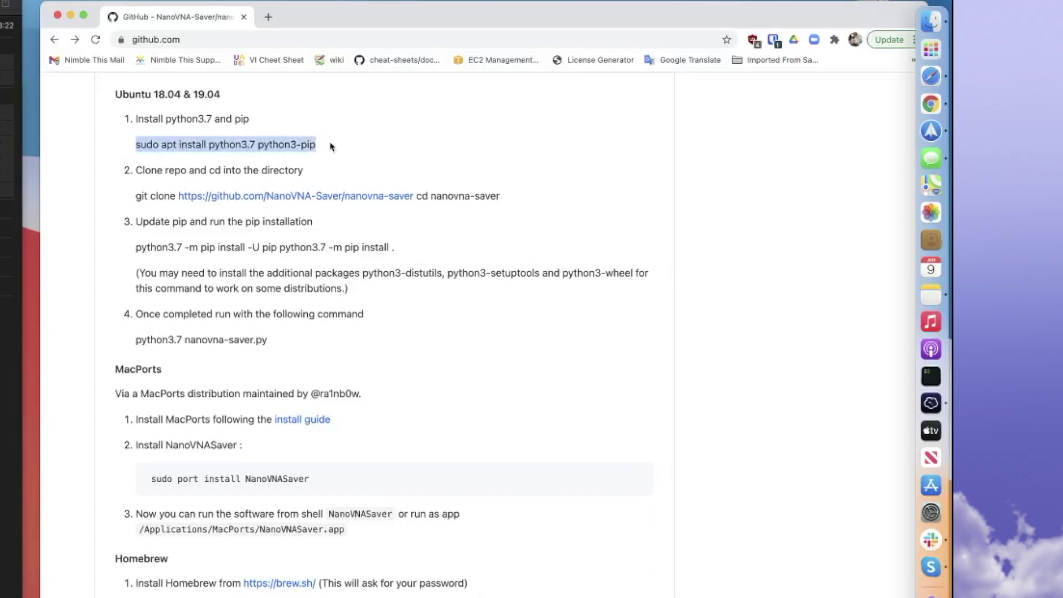
scroll(330, 146, "down", 1)
left_click_drag(118, 174, 502, 175)
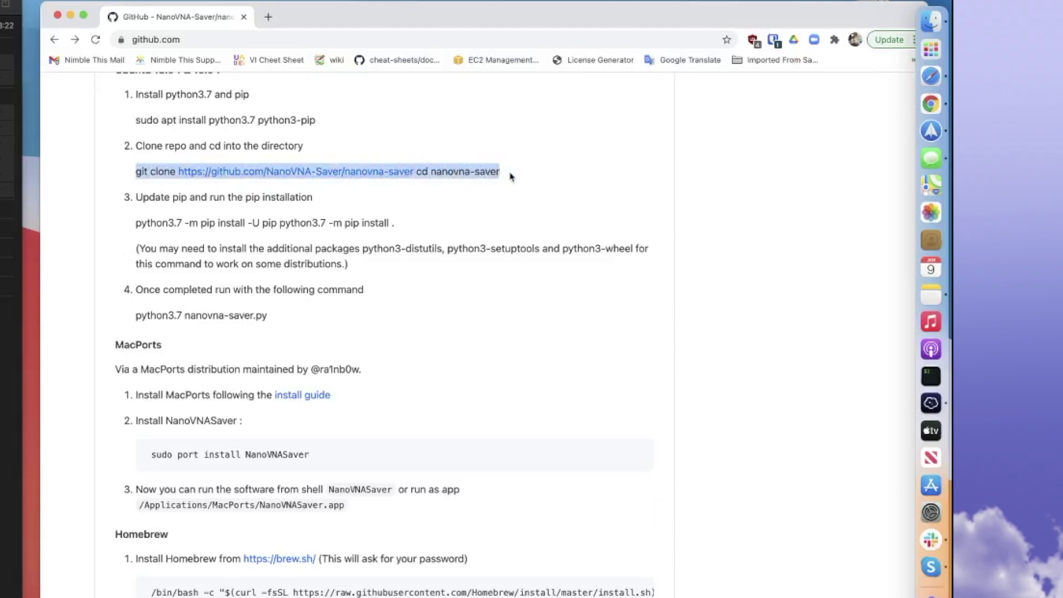
left_click(508, 176)
scroll(501, 177, "down", 1)
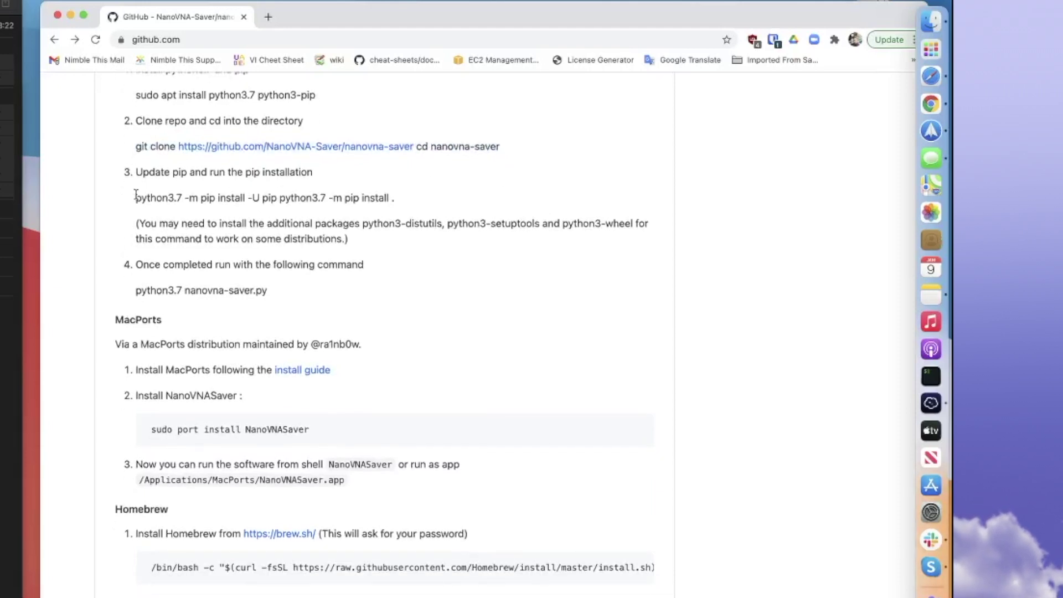
left_click_drag(138, 201, 416, 200)
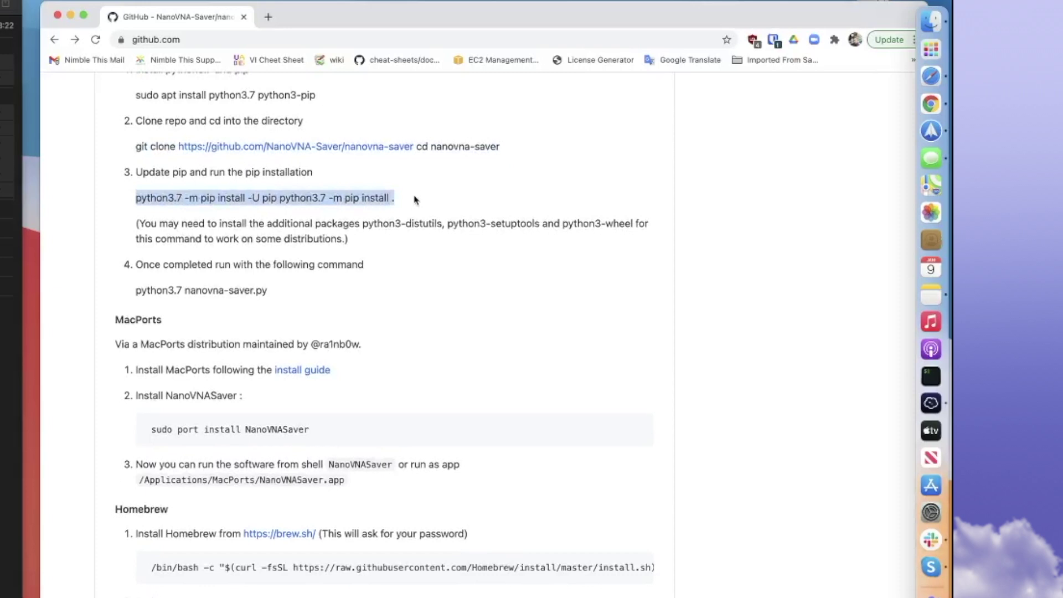
left_click(128, 294)
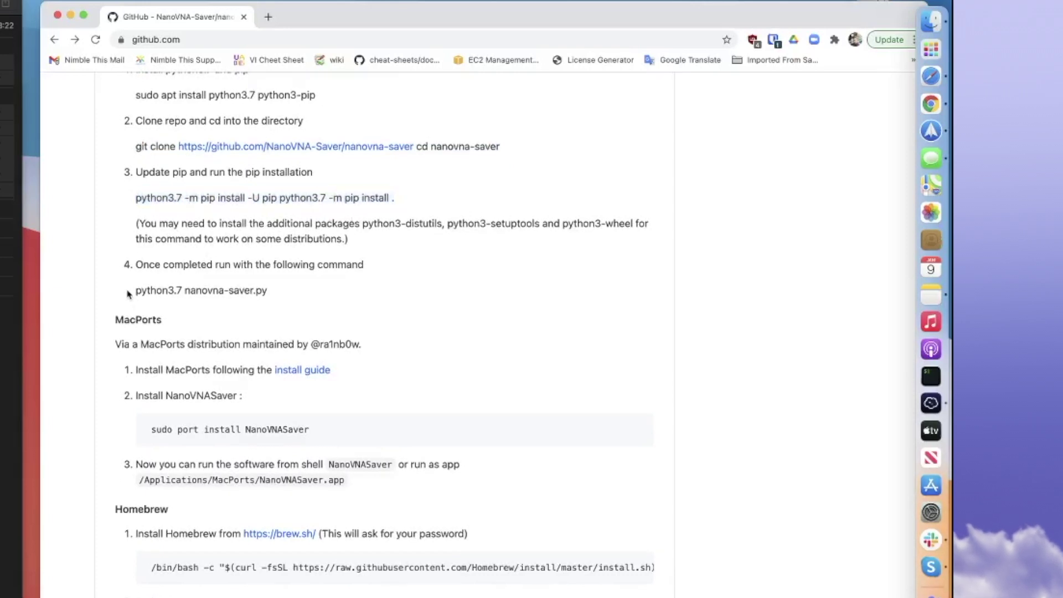
left_click_drag(129, 294, 306, 295)
scroll(307, 296, "down", 2)
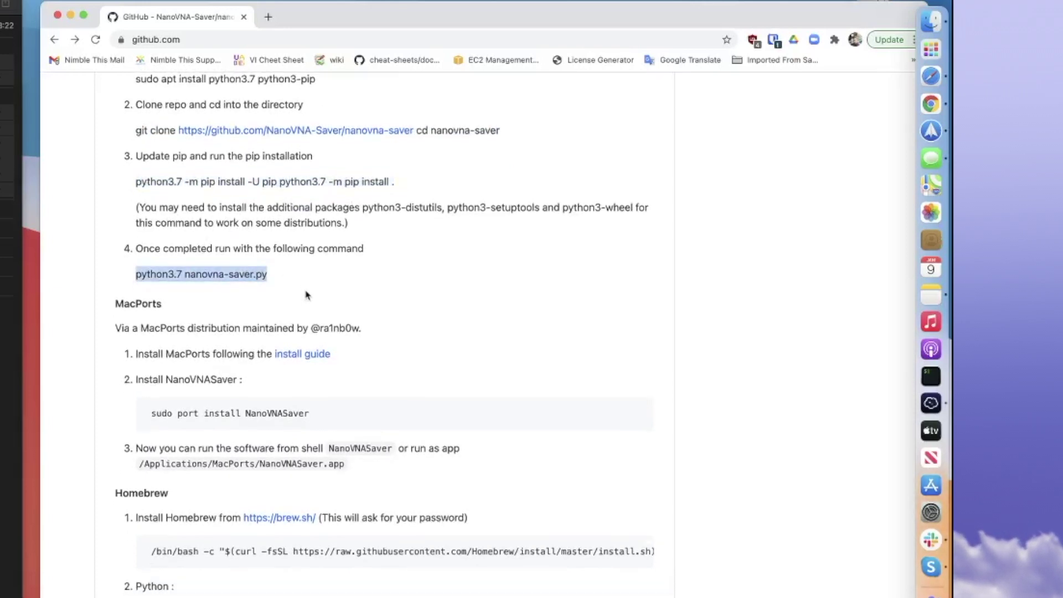
scroll(307, 295, "down", 1)
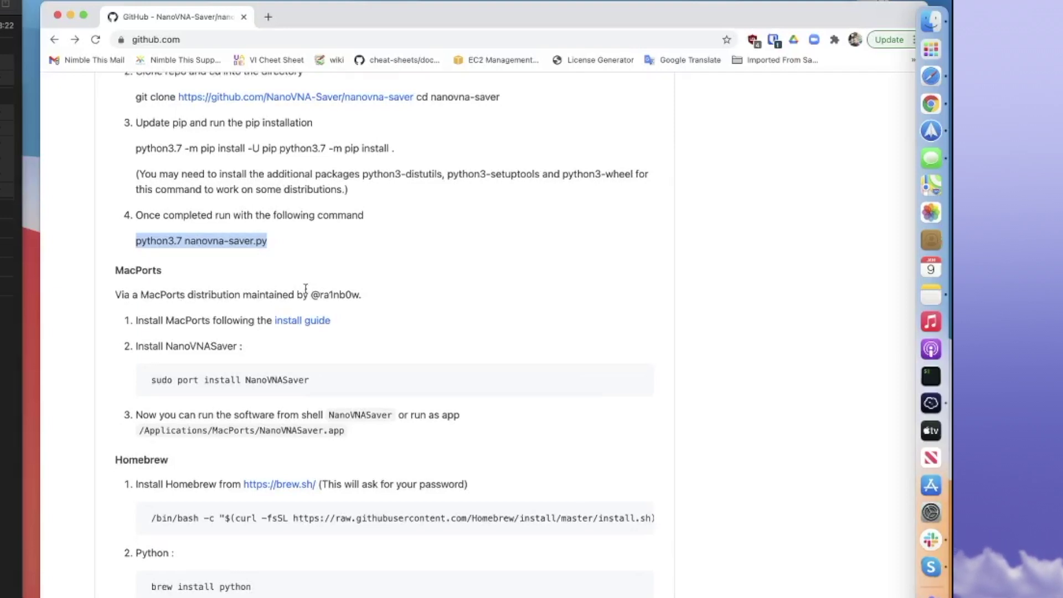
Scroll past the MacPorts heading to the Homebrew get-pip, git clone and pip install steps, then launch iTerm.
left_click(305, 291)
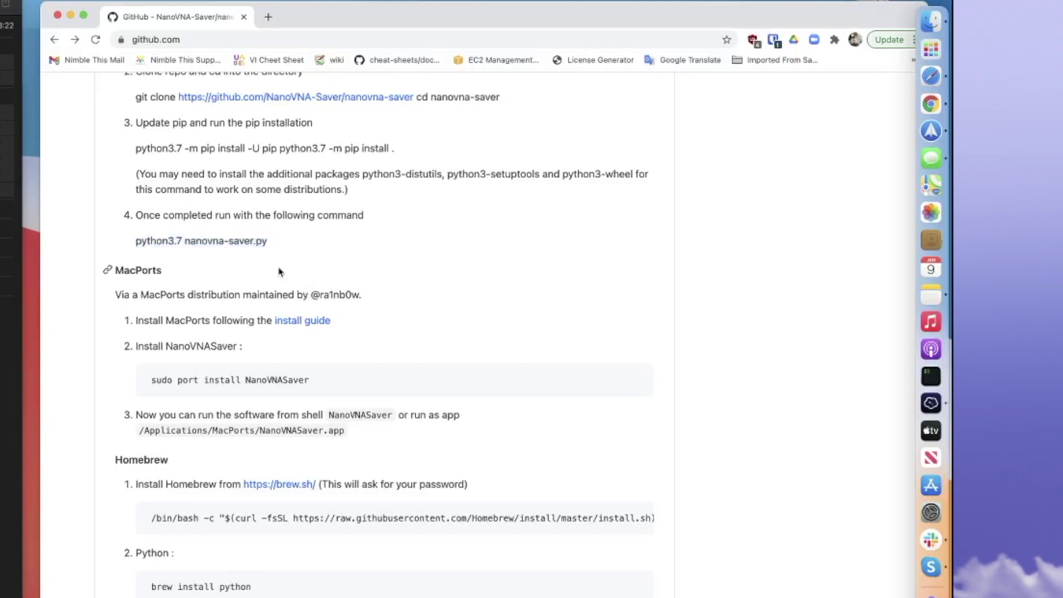
scroll(280, 271, "down", 3)
scroll(278, 270, "down", 3)
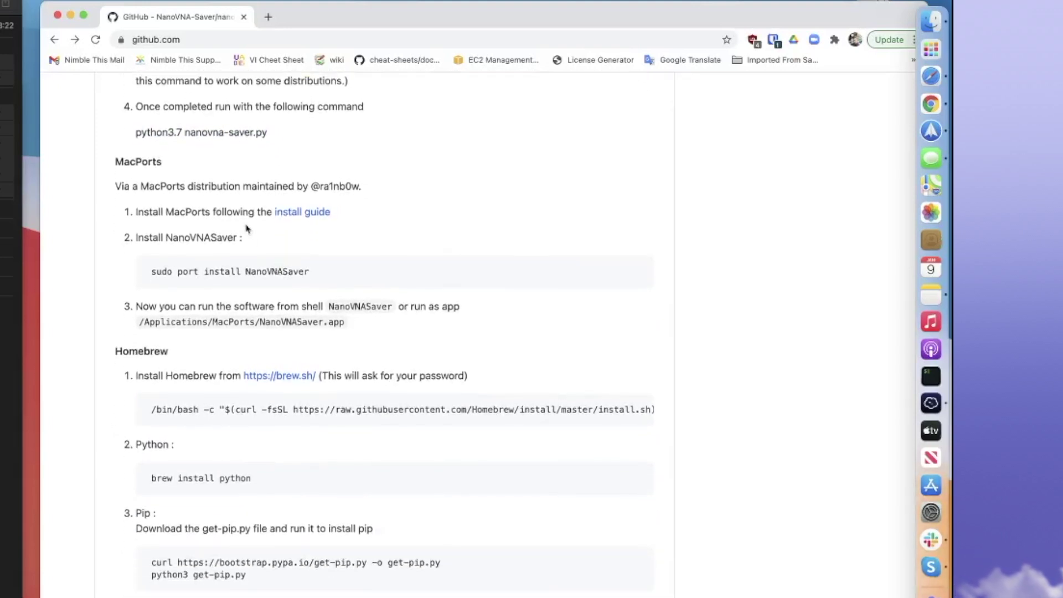
double_click(139, 162)
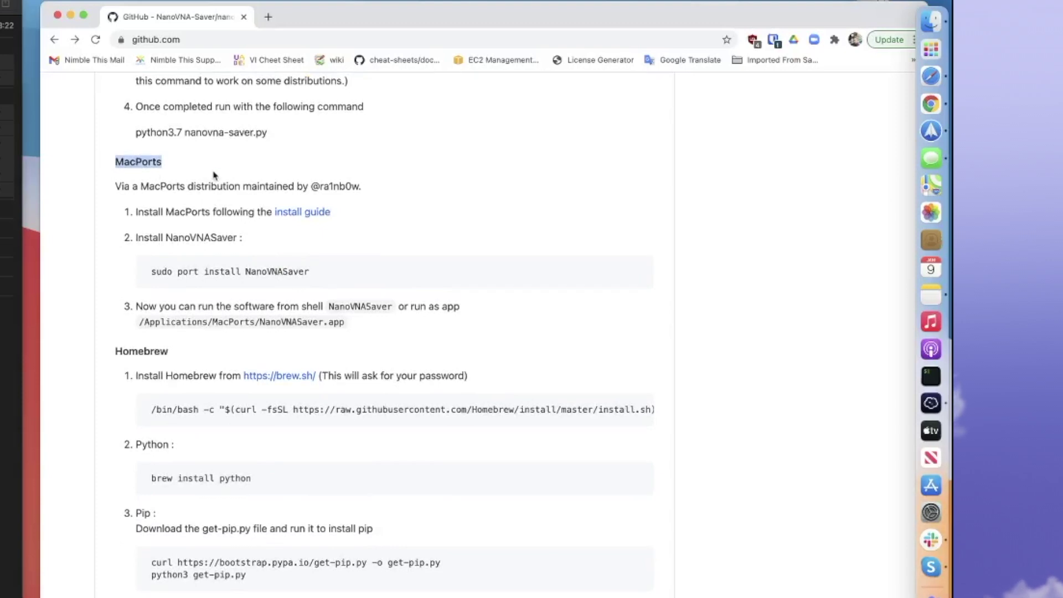
scroll(212, 172, "down", 1)
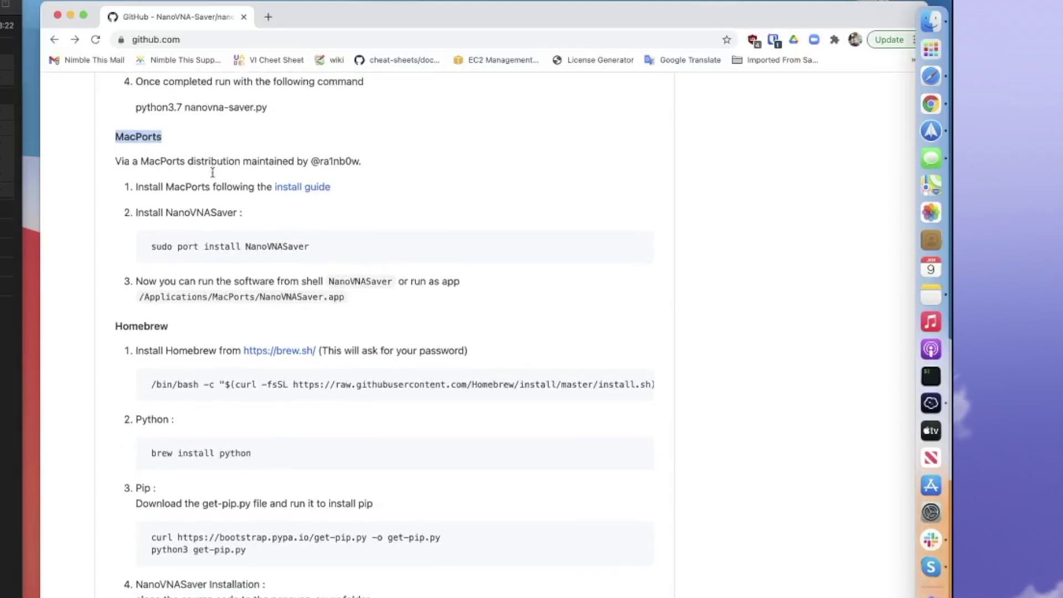
double_click(142, 325)
scroll(187, 300, "down", 2)
scroll(187, 300, "down", 4)
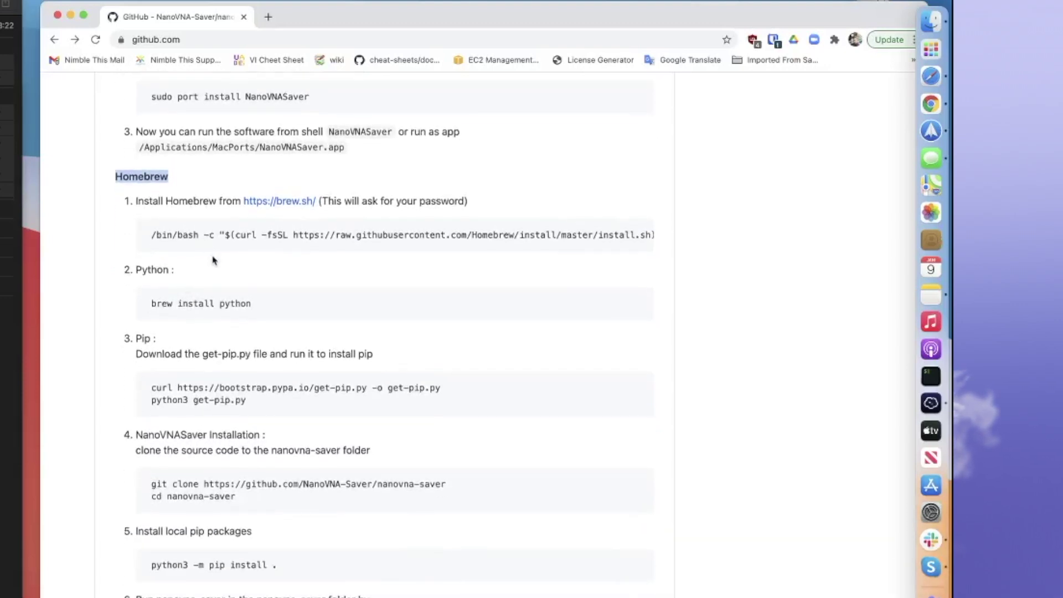
left_click(214, 260)
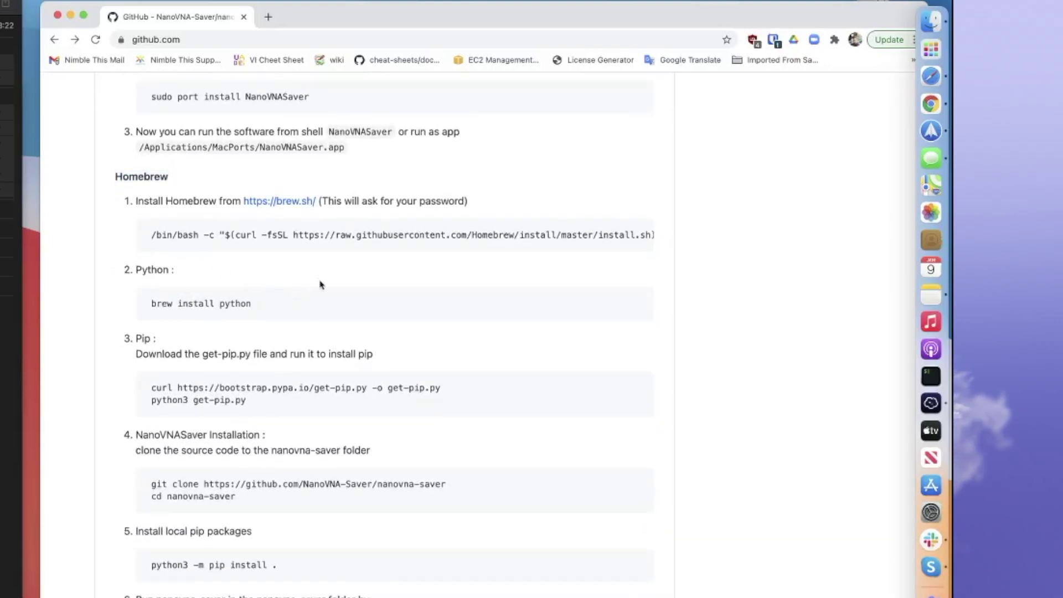
left_click(930, 380)
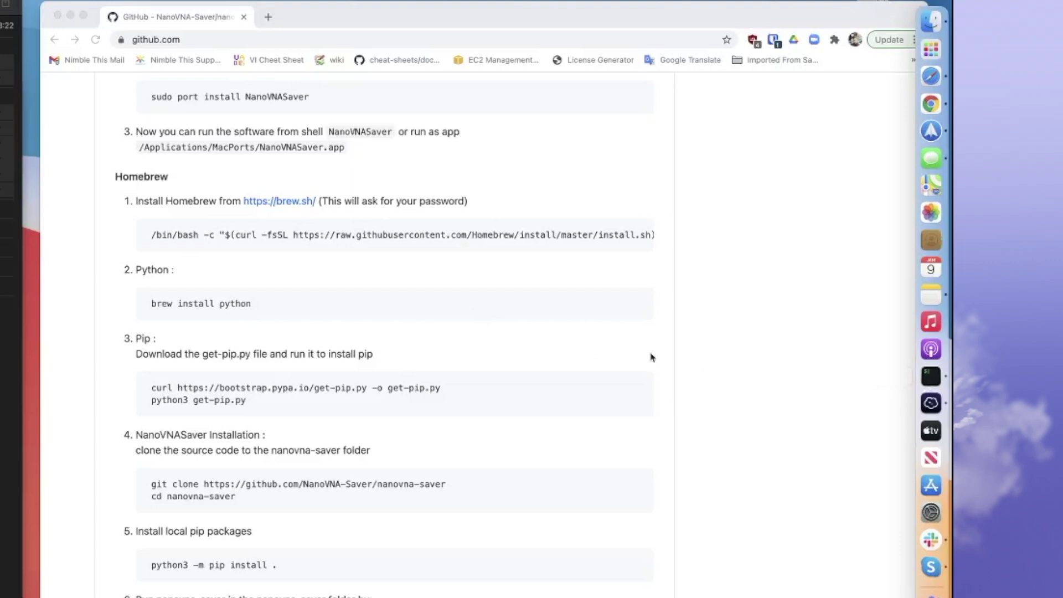
Place an enlarged iTerm window beside a narrowed Chrome window and select the Homebrew install command.
left_click(930, 379)
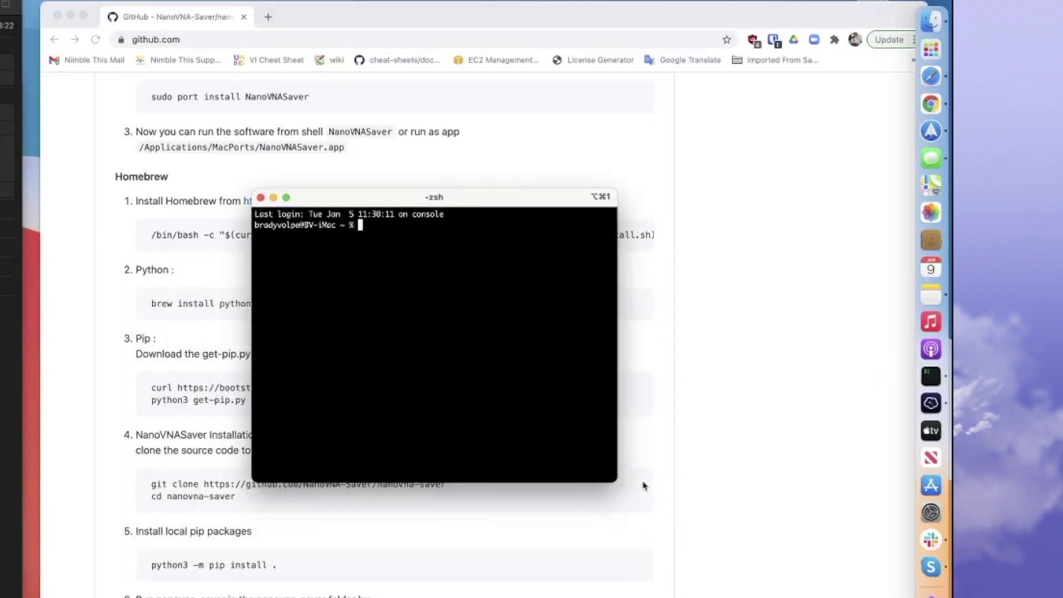
left_click_drag(613, 477, 815, 596)
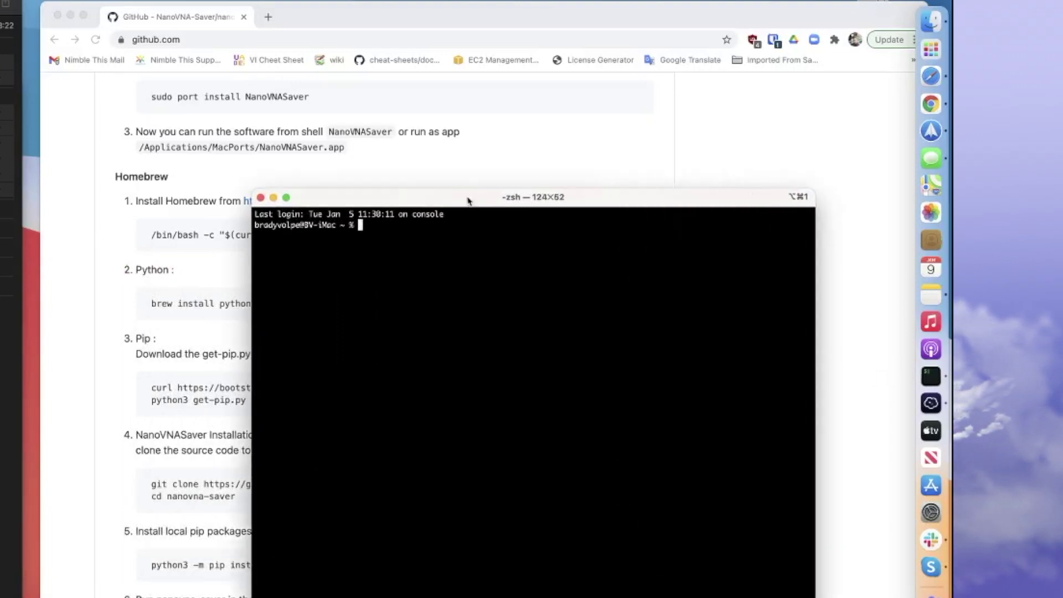
left_click_drag(467, 202, 451, 158)
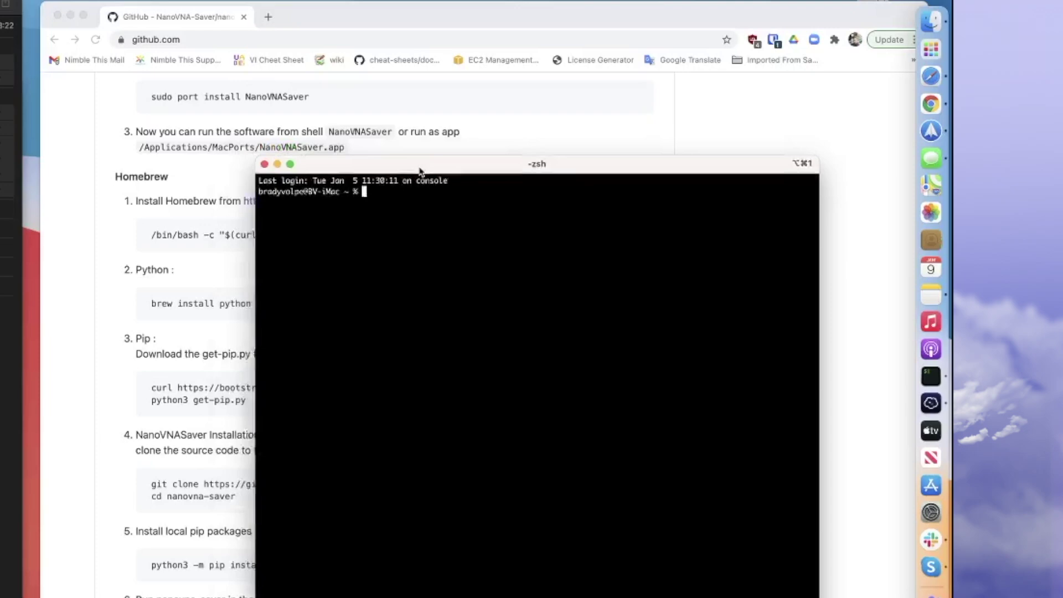
left_click_drag(407, 20, 269, 25)
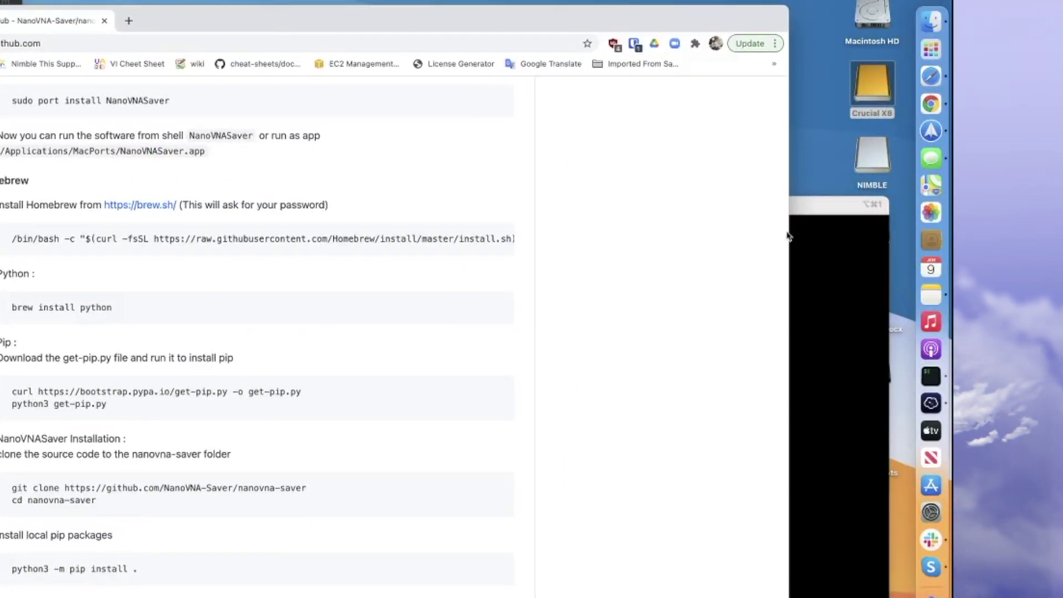
left_click_drag(789, 236, 560, 210)
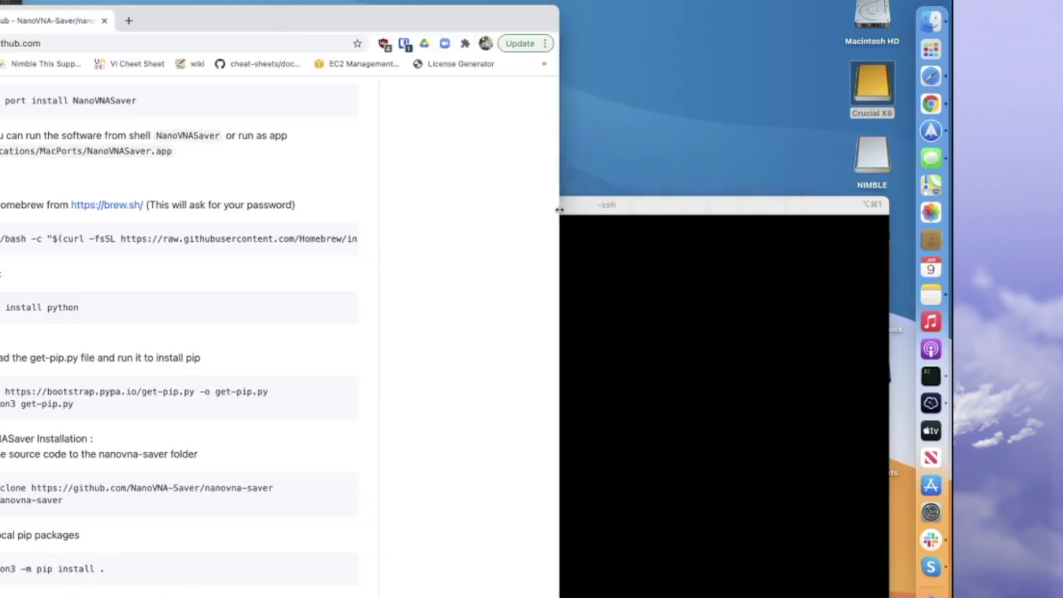
left_click(630, 214)
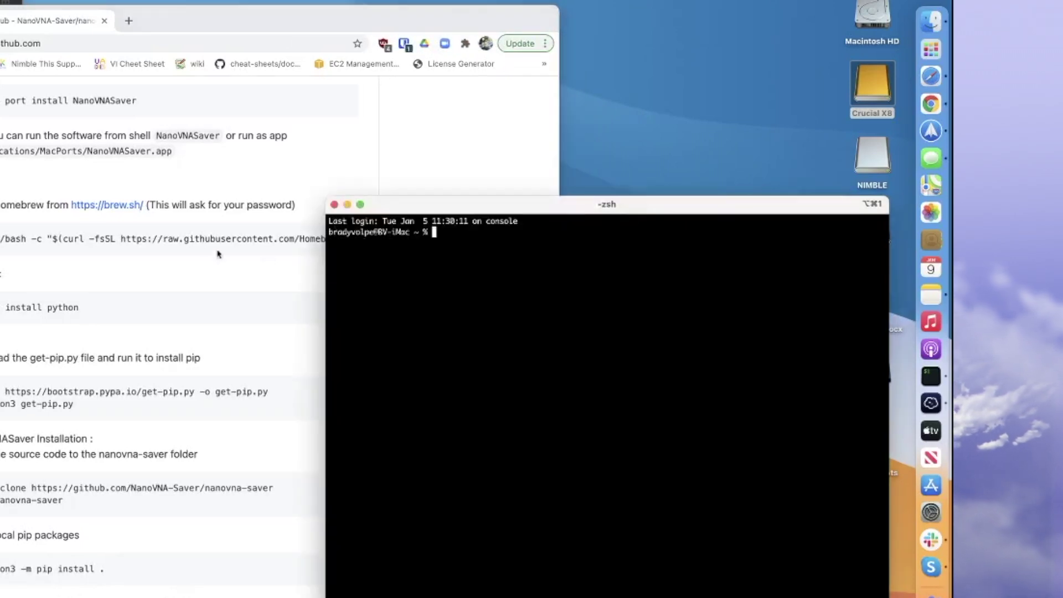
left_click(113, 238)
triple_click(113, 238)
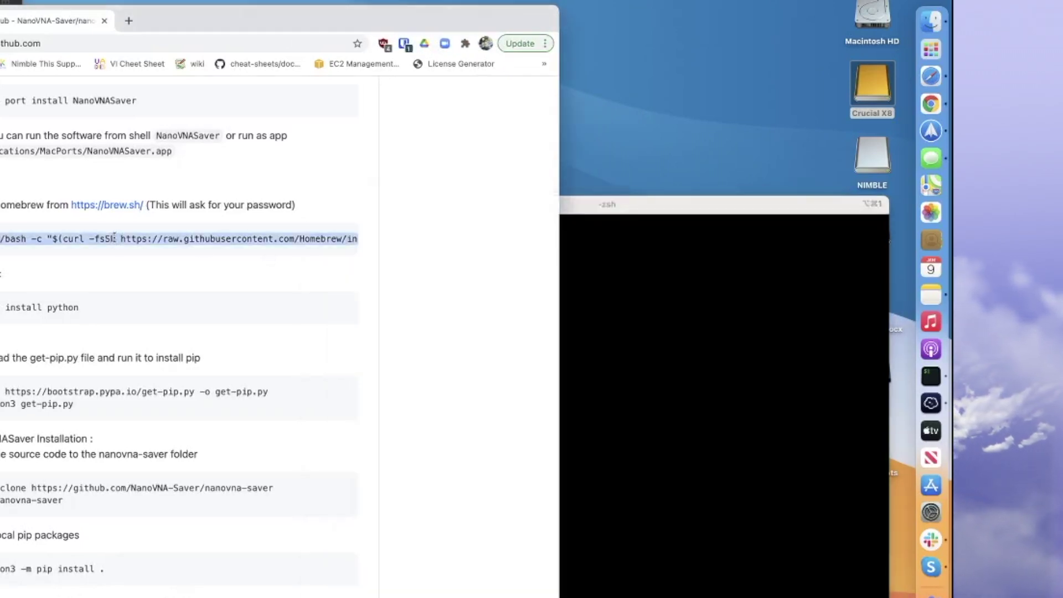
Paste and run the Homebrew install script in iTerm, answering the Password prompt.
left_click(620, 274)
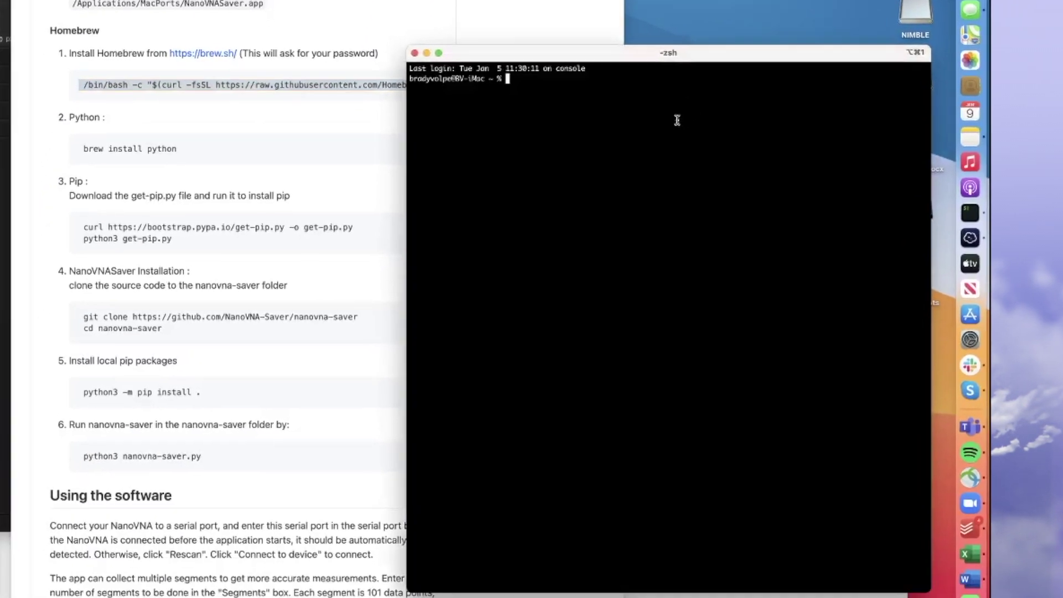
type("/bin/bash -c \"$(curl -fsSL https://raw.githubusercontent.com/Homebrew/install/master/install.sh)\"")
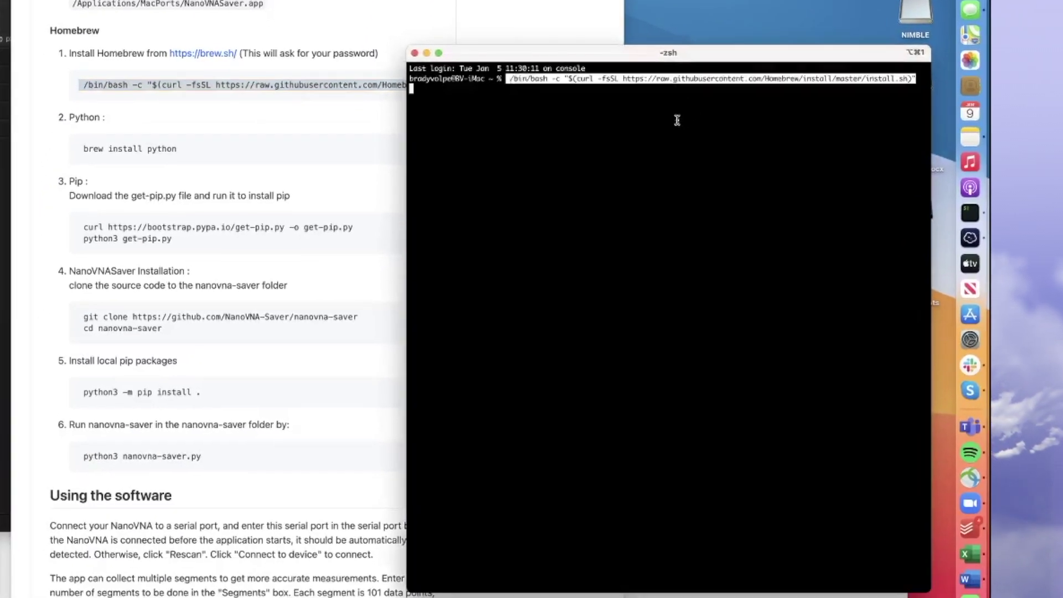
key("Return")
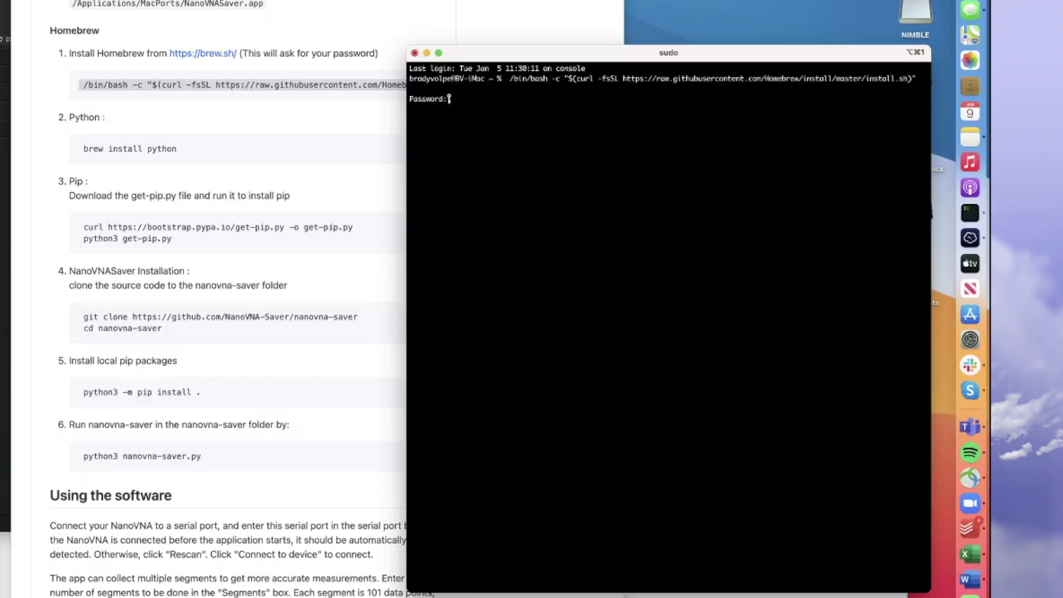
key("Return")
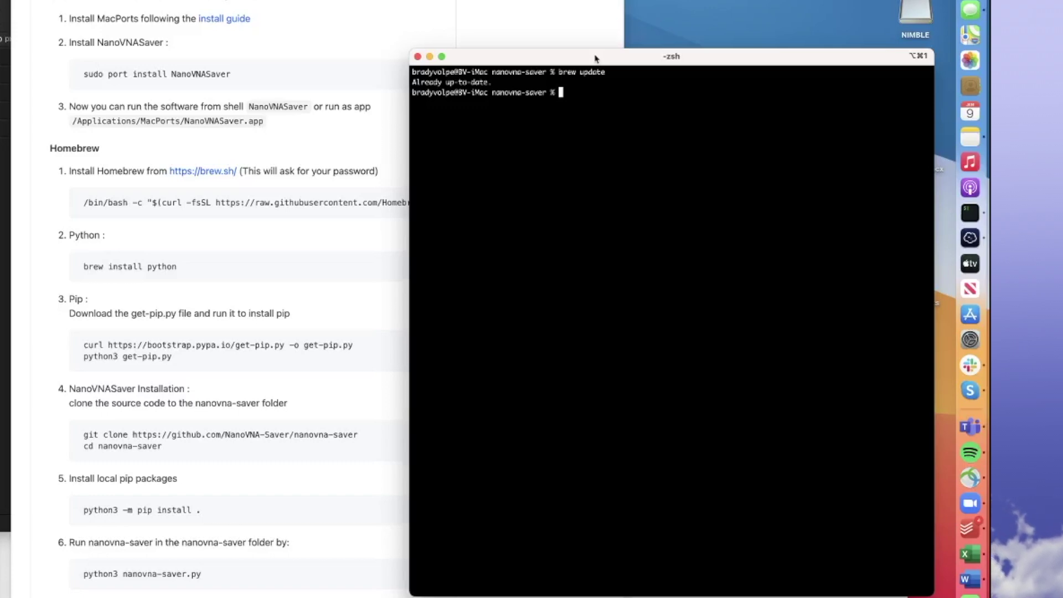
Copy the README's brew install python command into iTerm and run it.
left_click(55, 225)
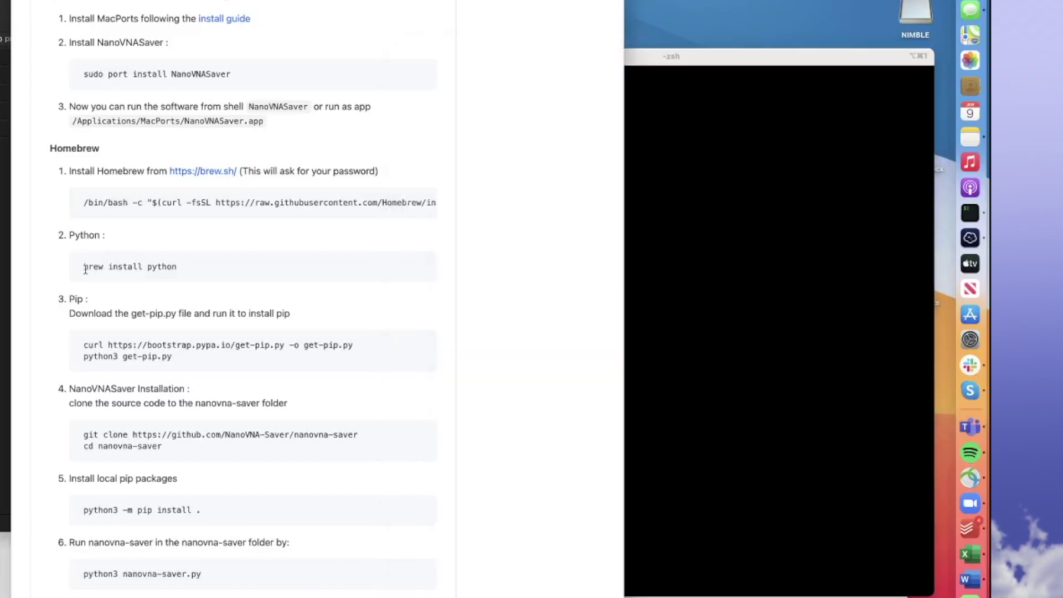
left_click_drag(83, 266, 184, 273)
key("super+c")
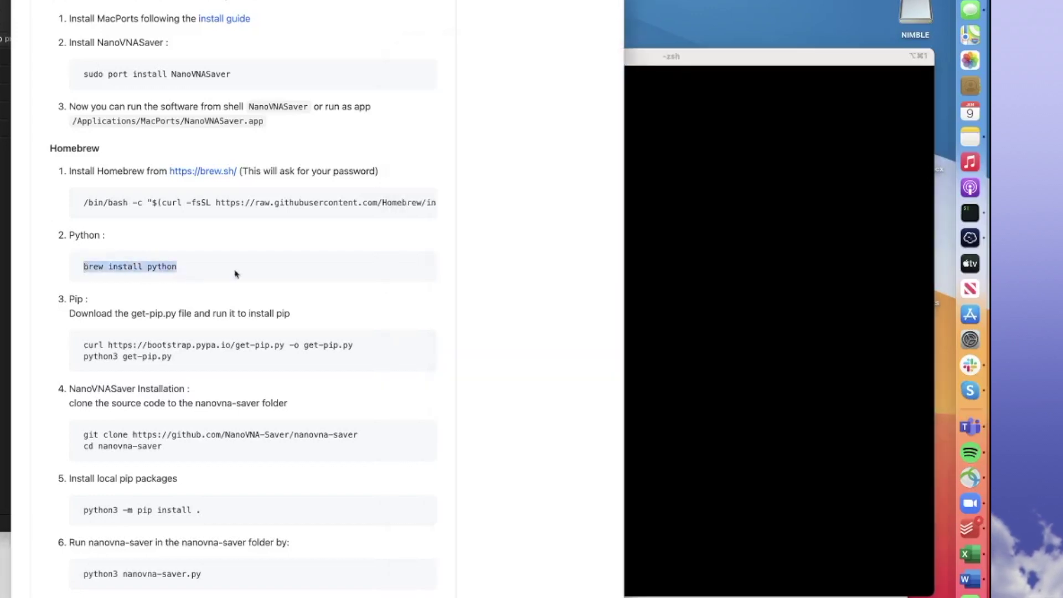
left_click(655, 229)
key("super+v")
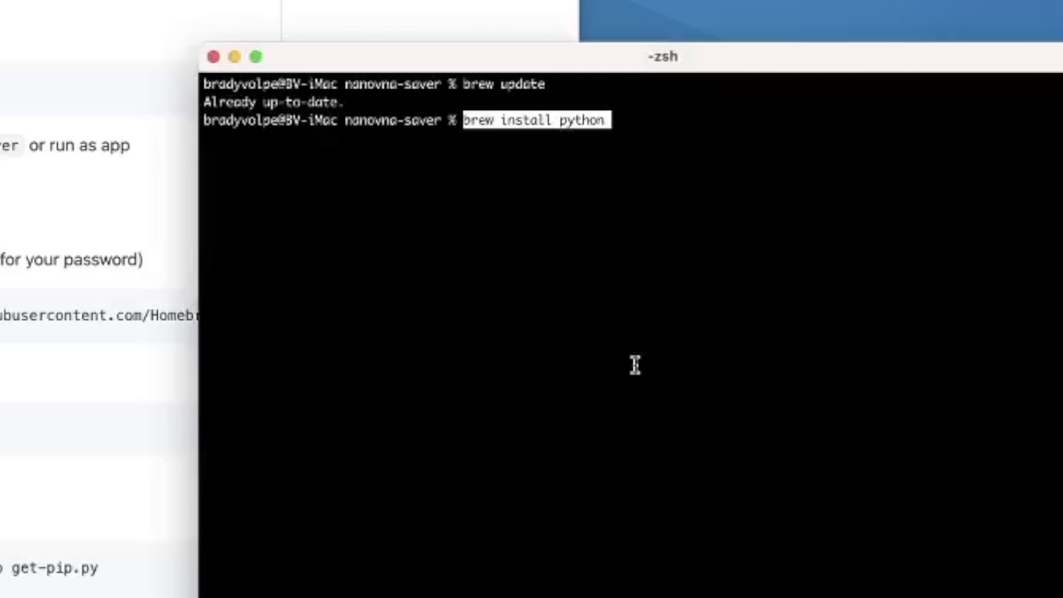
key("Return")
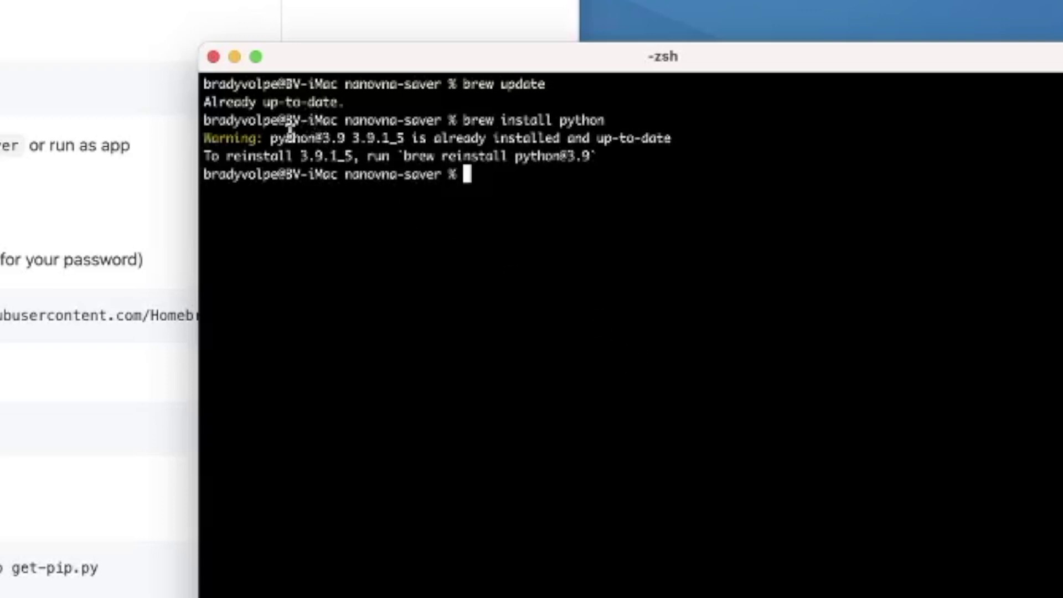
left_click_drag(289, 138, 676, 138)
left_click(256, 160)
left_click_drag(204, 156, 530, 166)
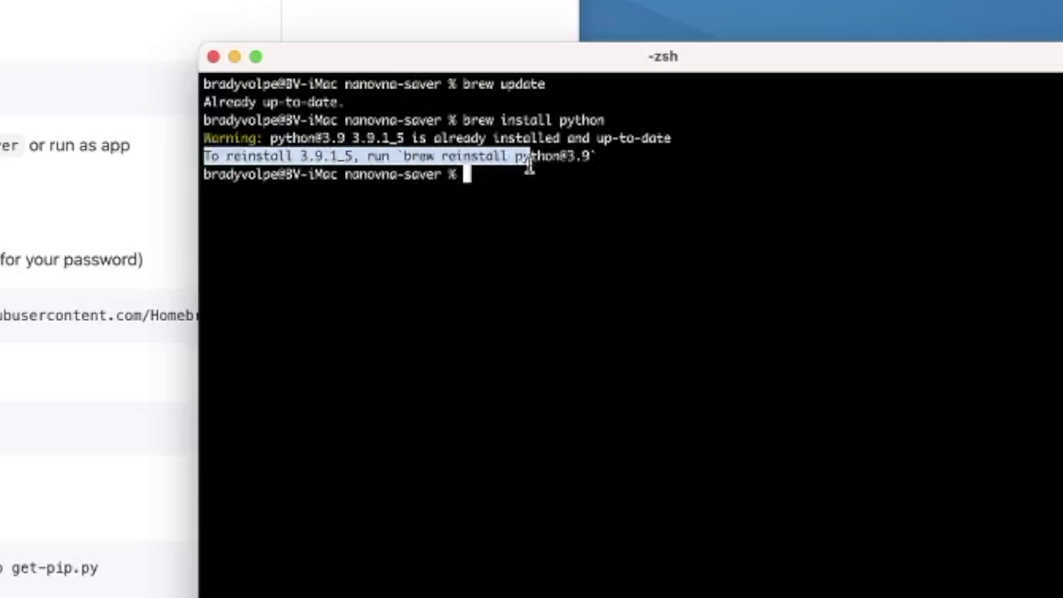
left_click(518, 160)
left_click_drag(403, 157, 588, 157)
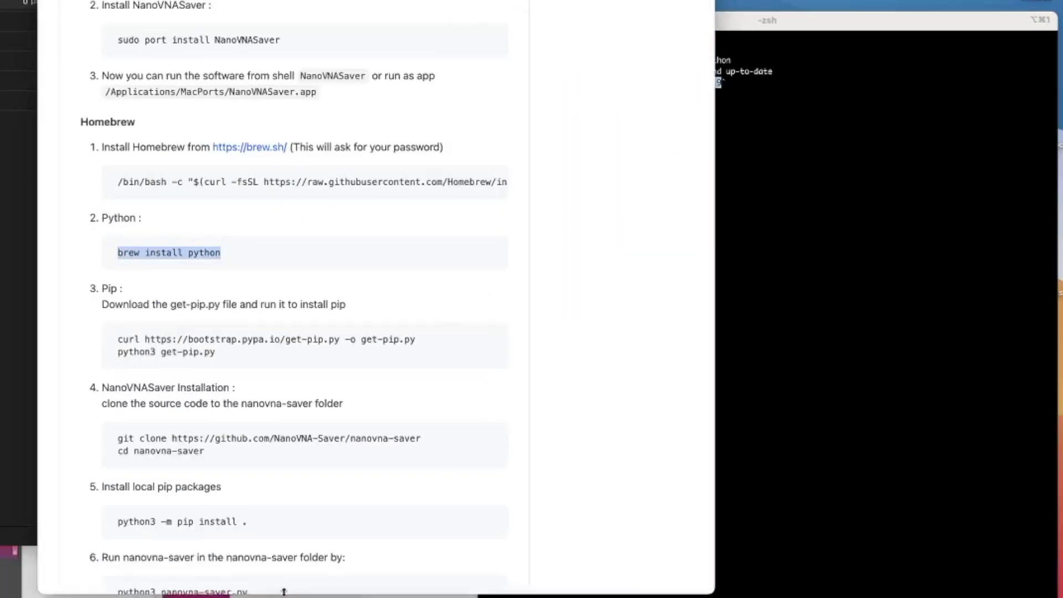
Scroll the README to the Pip section and move the terminal window higher beside it.
left_click(746, 288)
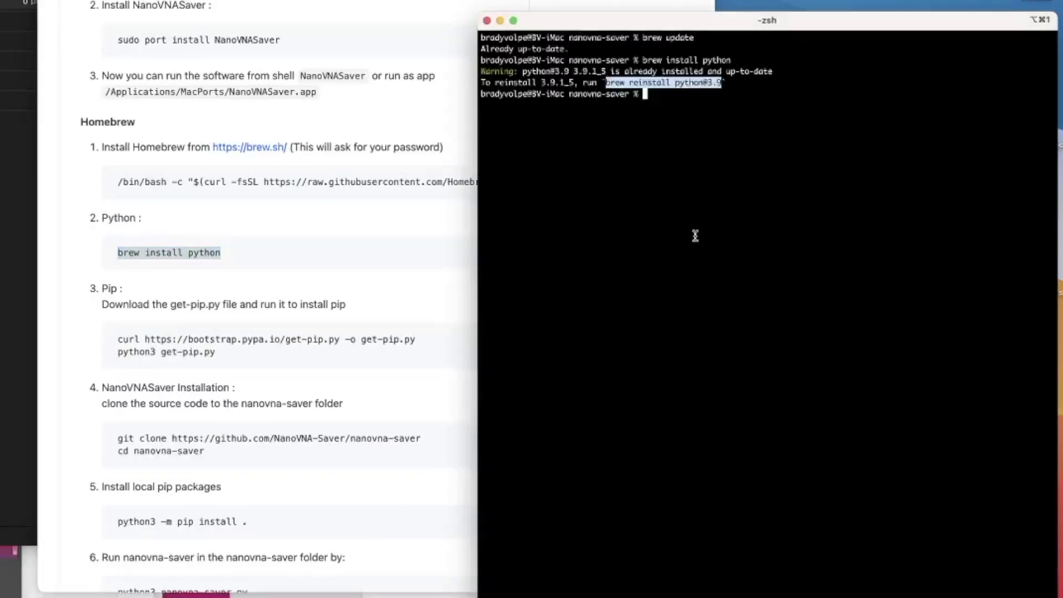
scroll(241, 254, "down", 2)
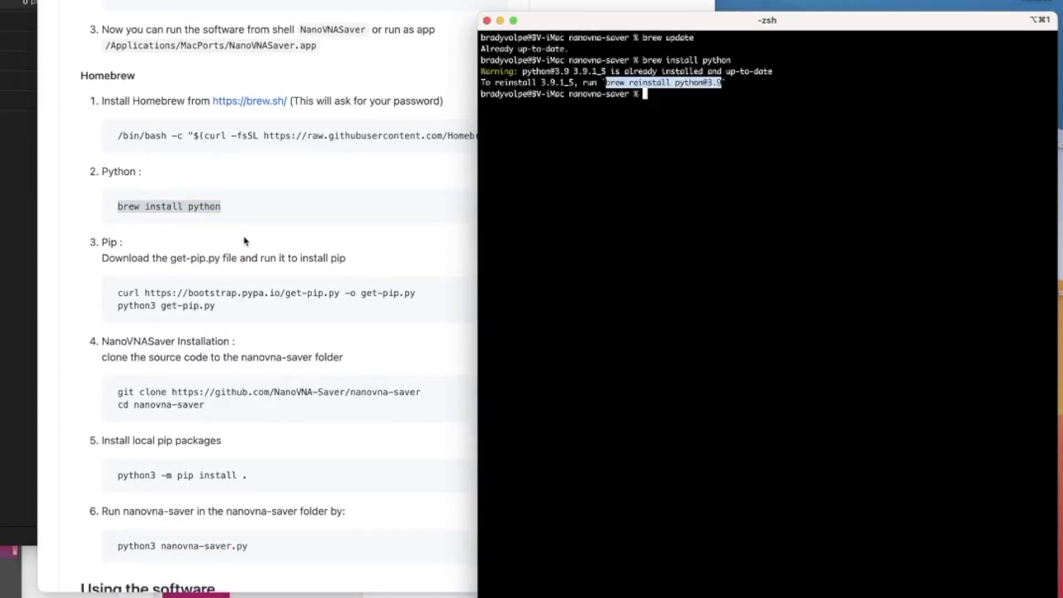
scroll(244, 243, "down", 2)
scroll(244, 239, "down", 4)
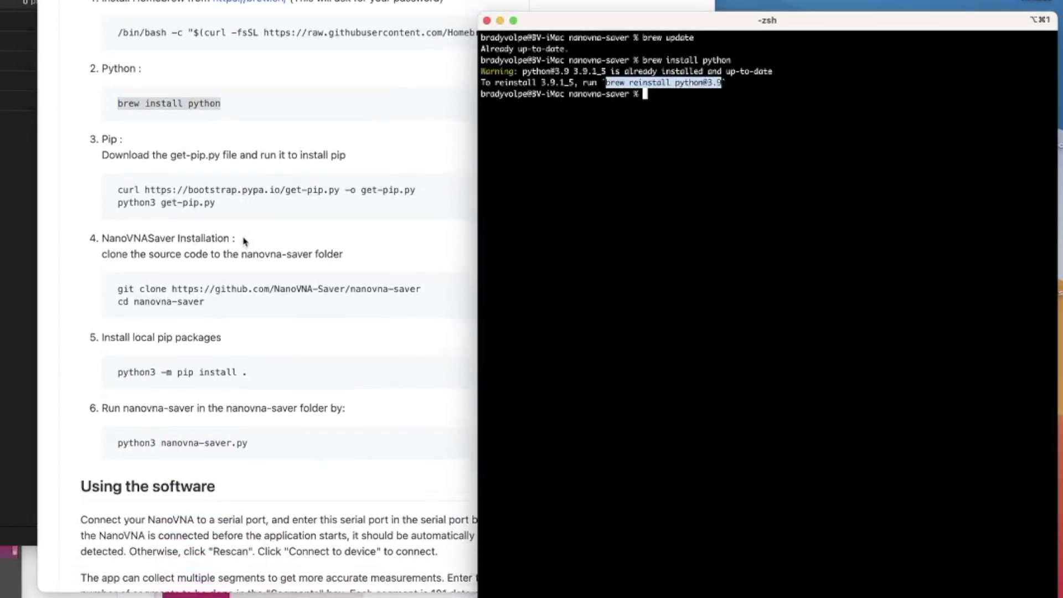
scroll(244, 239, "down", 1)
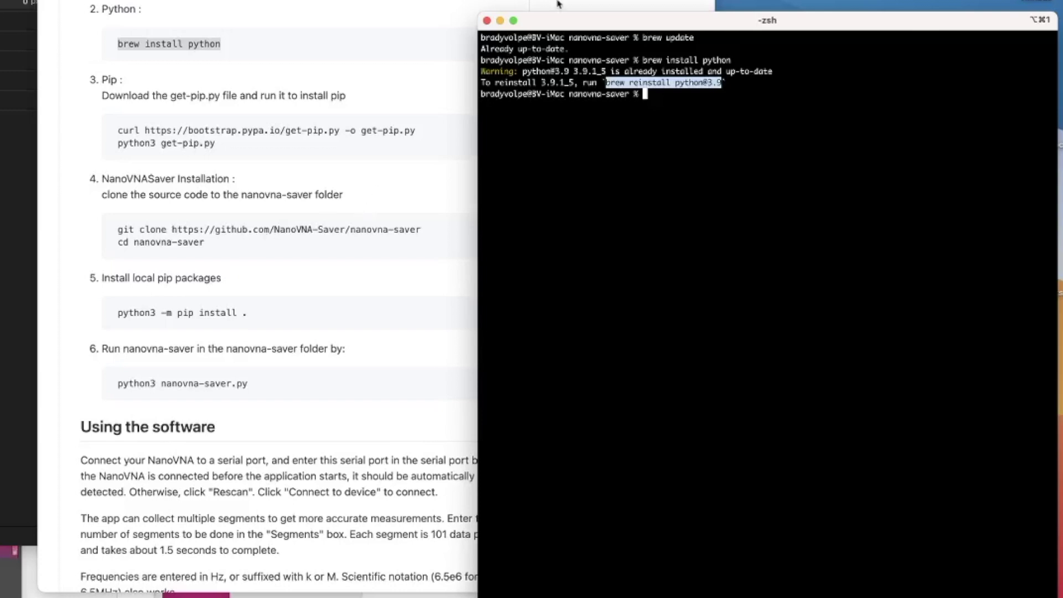
left_click_drag(558, 3, 553, 5)
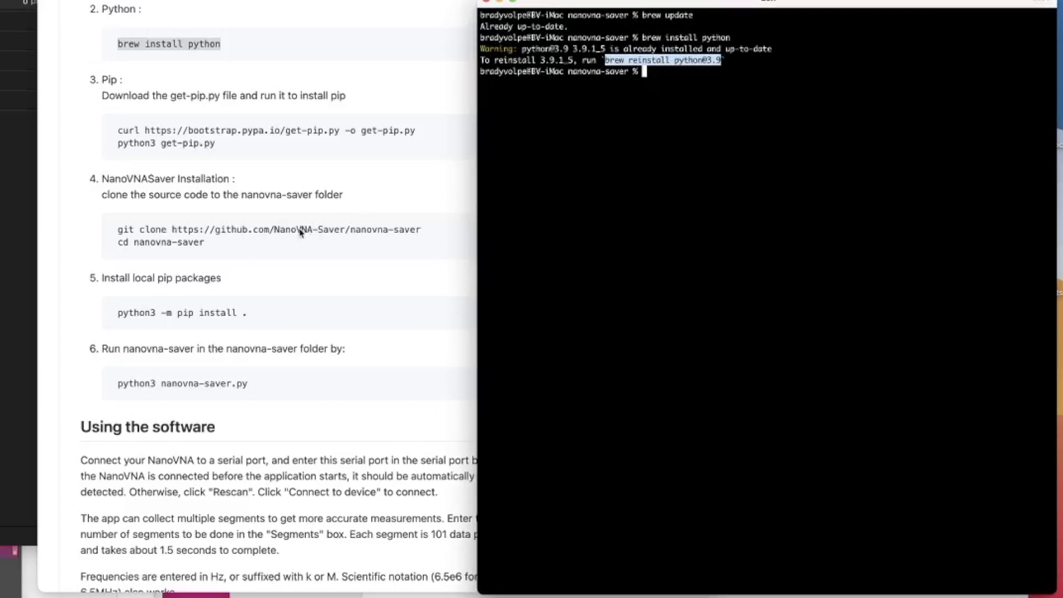
Copy the curl get-pip.py download command into iTerm and run it.
left_click(492, 142)
left_click(115, 136)
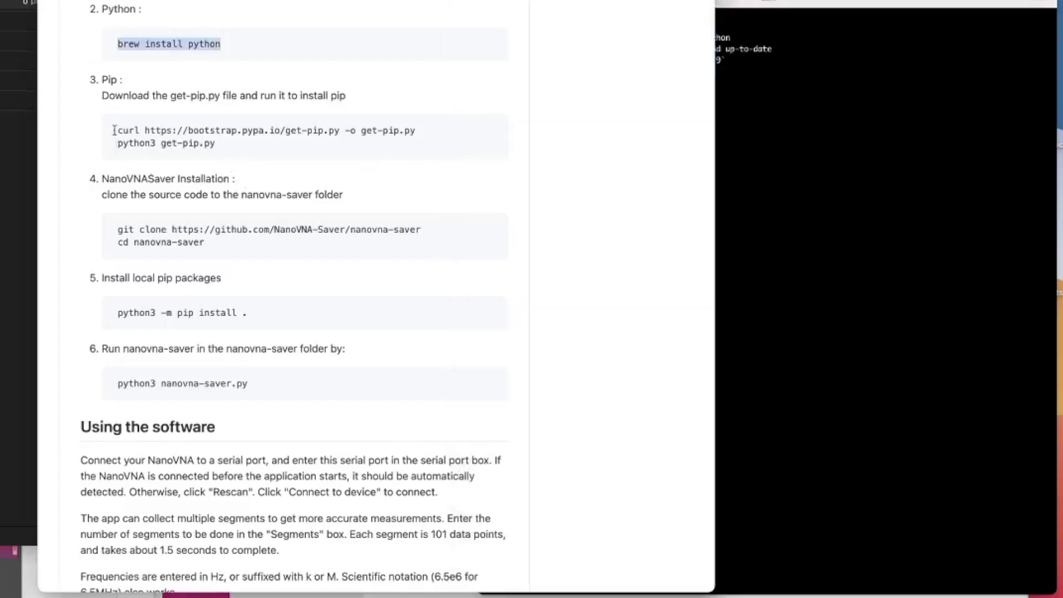
left_click_drag(117, 131, 418, 135)
key("super+c")
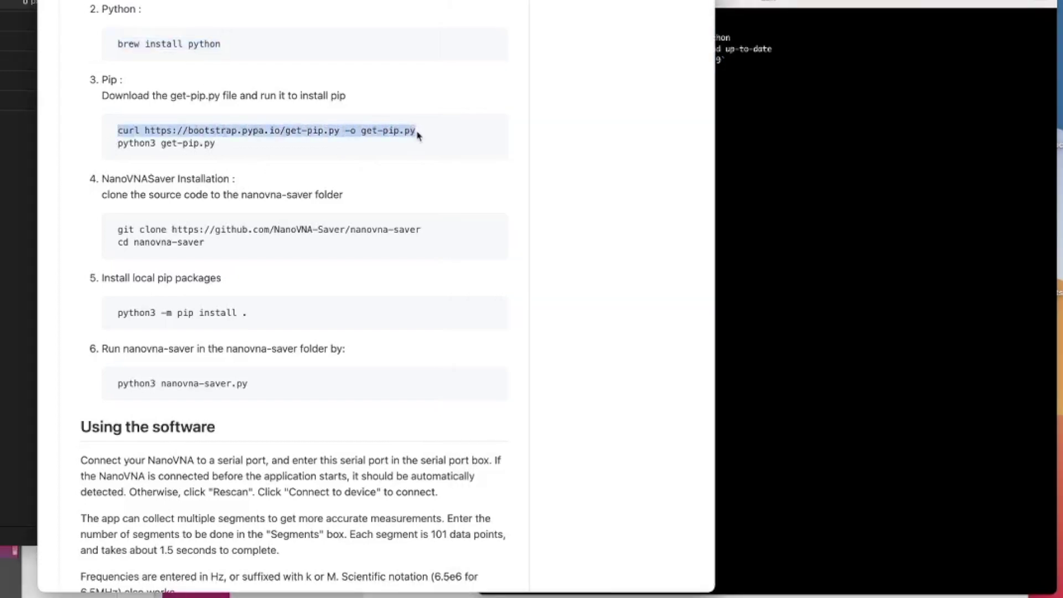
left_click(744, 133)
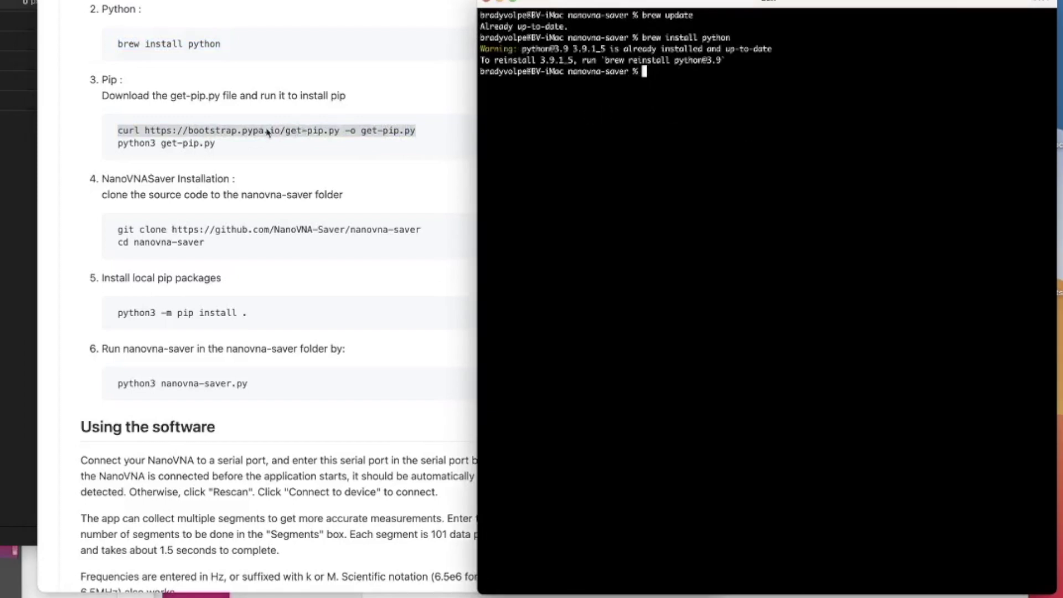
left_click(115, 86)
left_click_drag(101, 81, 122, 81)
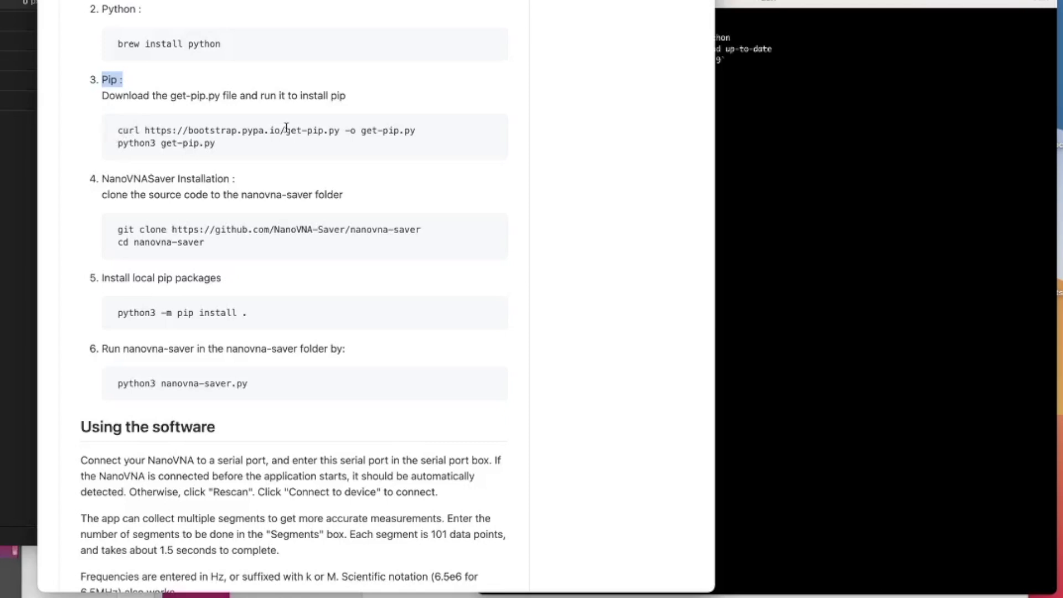
left_click_drag(117, 130, 332, 142)
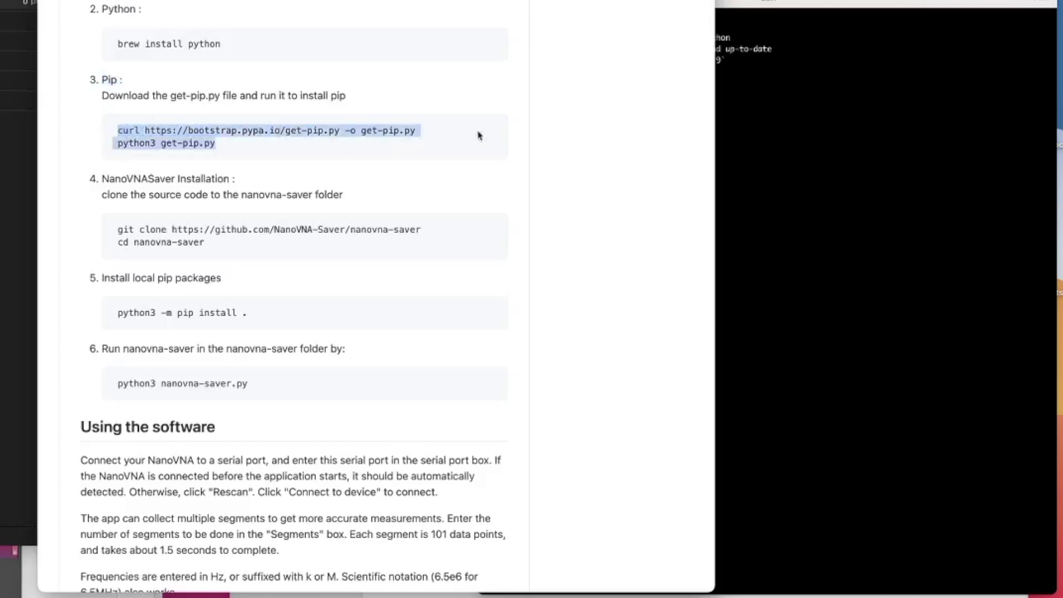
left_click(685, 134)
key("super+v")
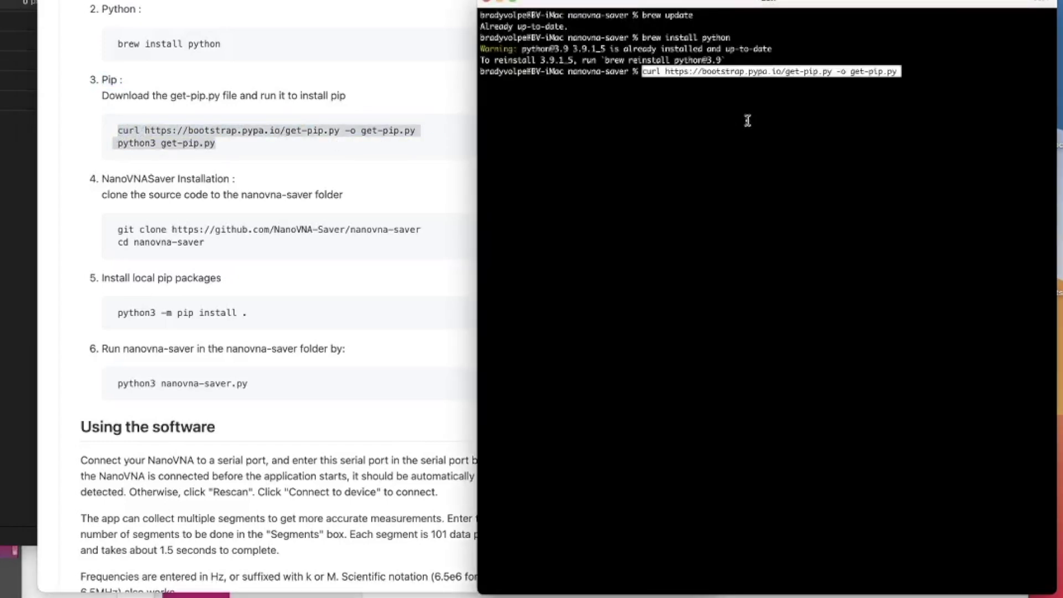
key("Return")
Run python3 get-pip.py to install pip 20.3.3, then select the README's git clone command.
left_click(305, 146)
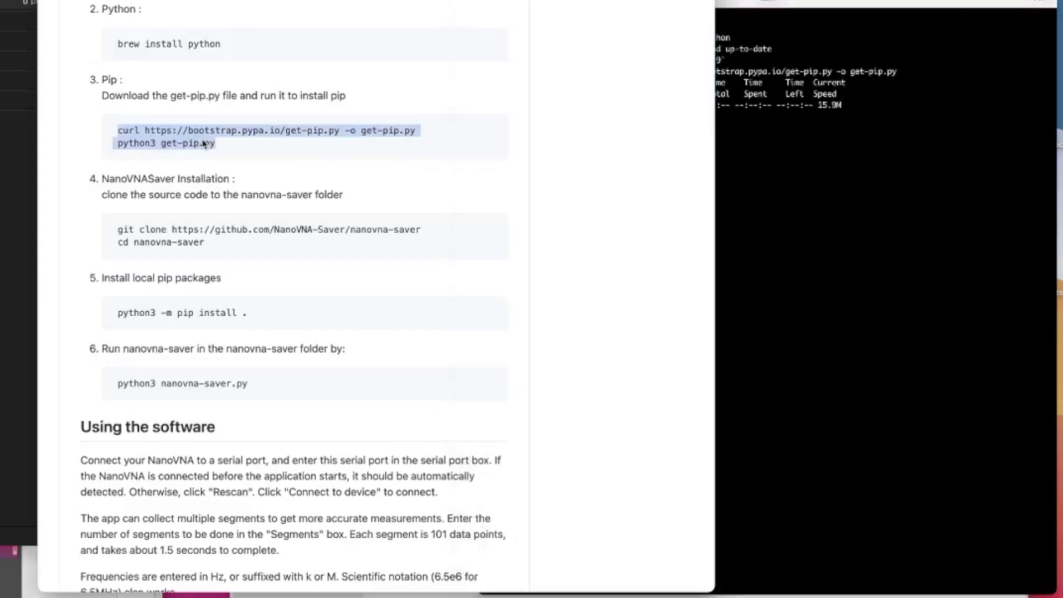
left_click(174, 147)
left_click_drag(116, 144, 208, 144)
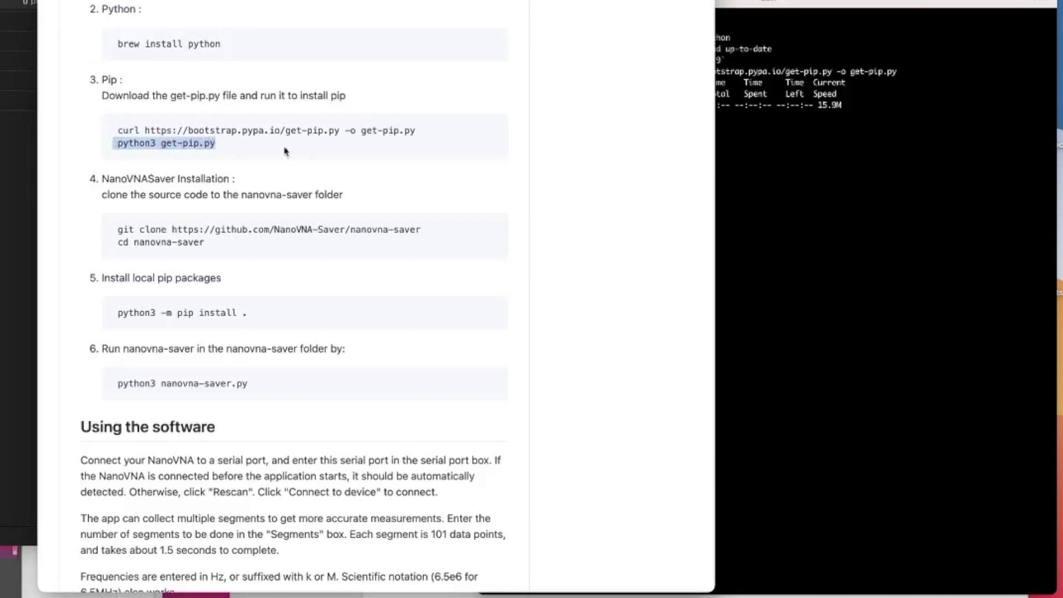
left_click(736, 147)
type("python3 get-pip.py")
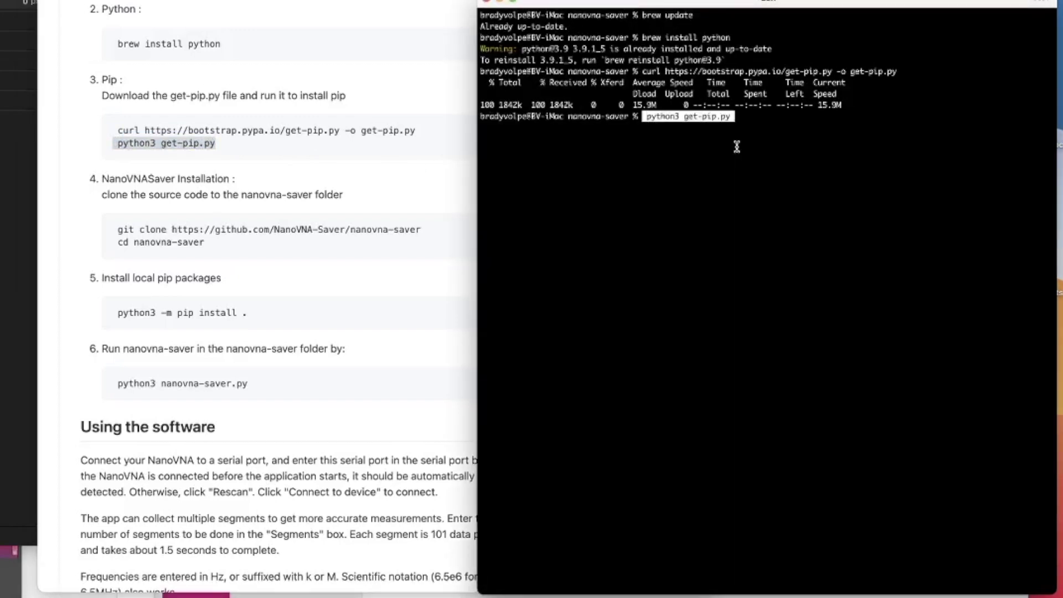
key("Return")
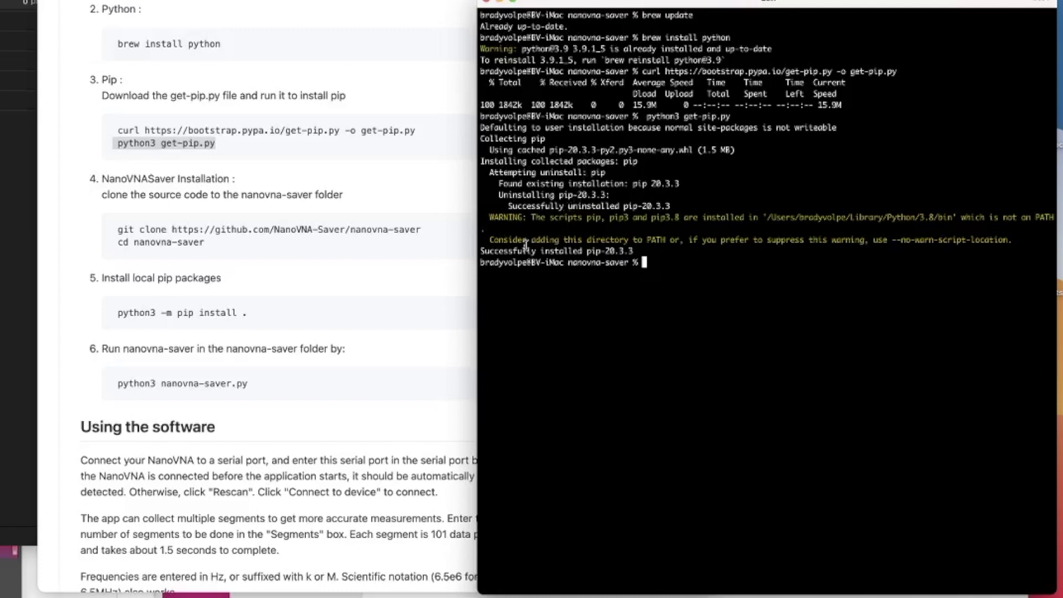
left_click_drag(480, 251, 640, 252)
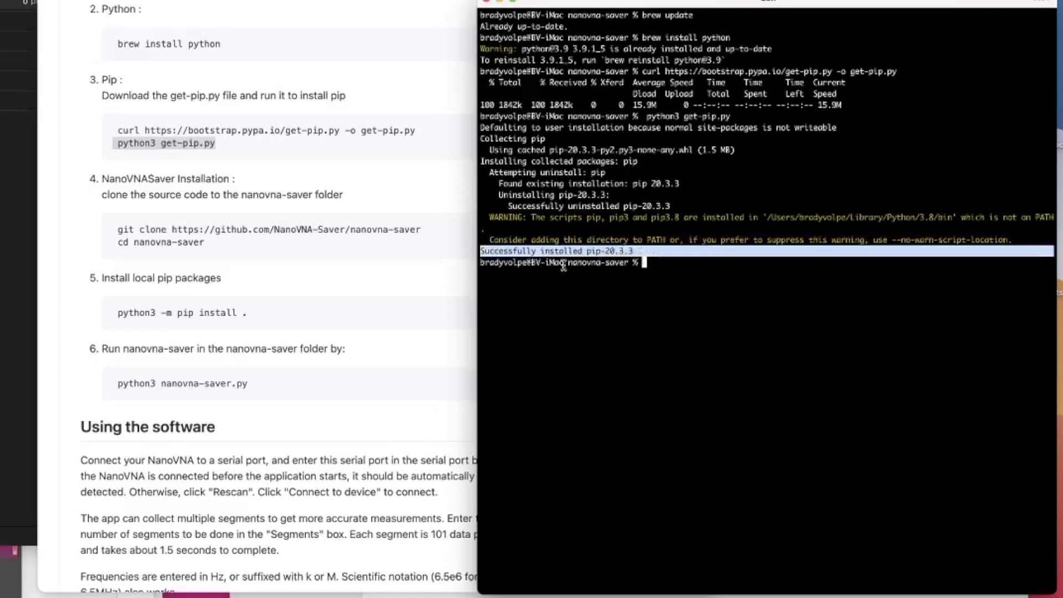
left_click(217, 194)
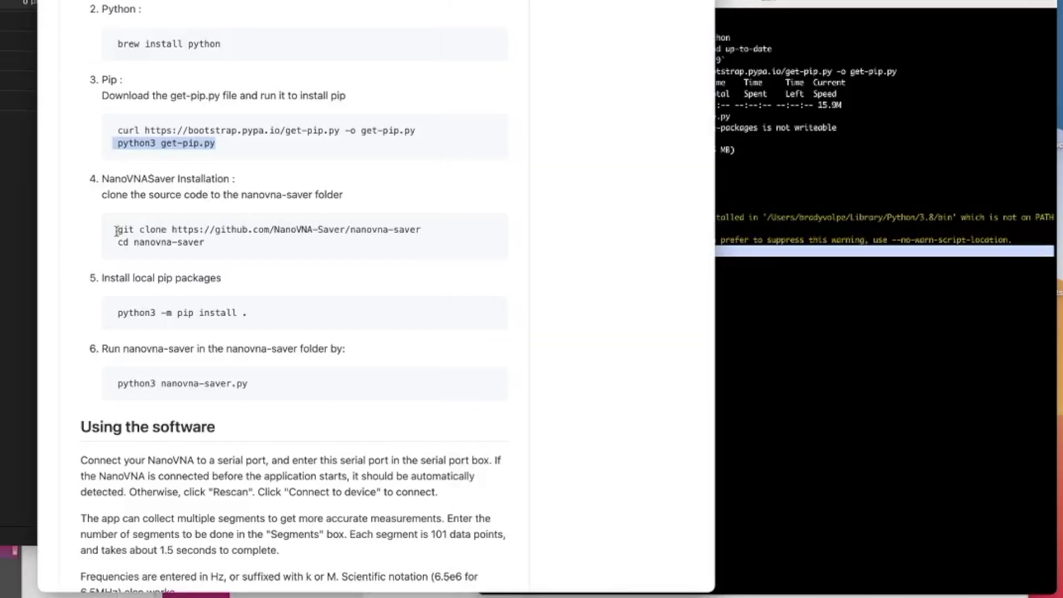
left_click_drag(115, 231, 429, 238)
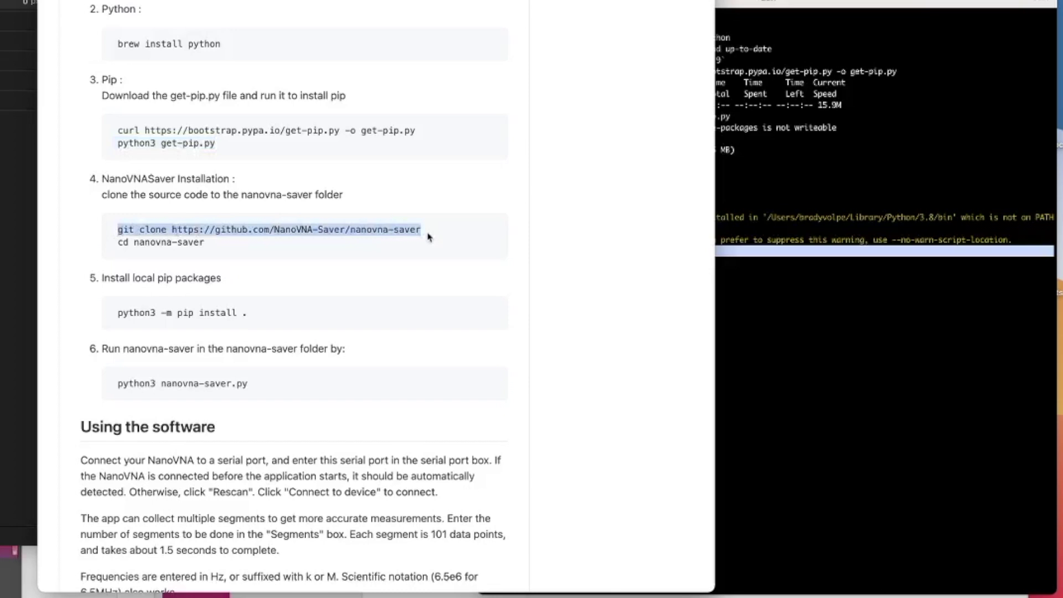
Clone the nanovna-saver repository with git and change into the nanovna-saver folder.
key("super+c")
left_click(751, 280)
key("super+v")
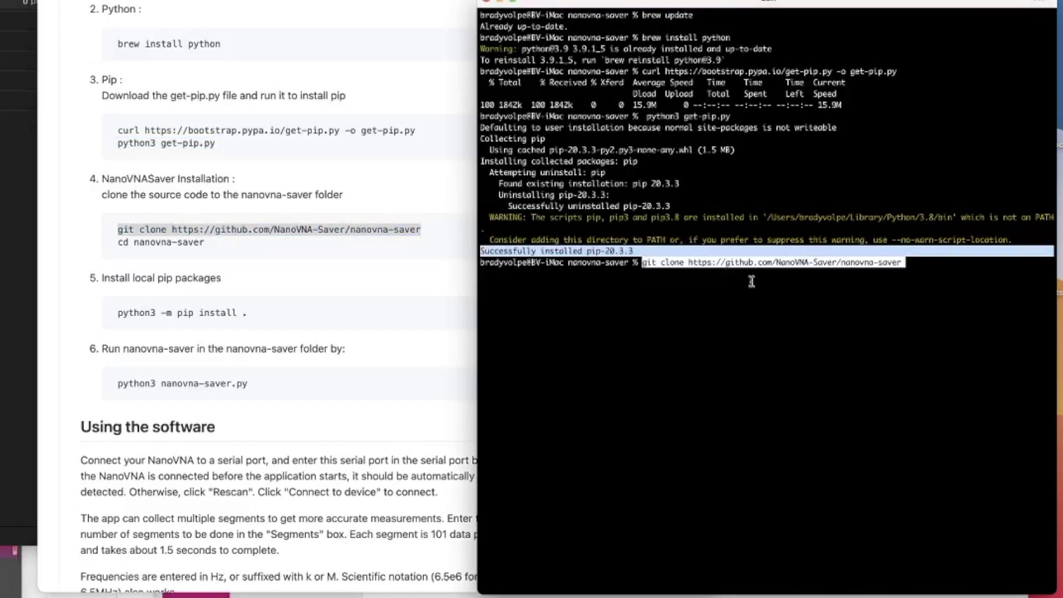
key("Return")
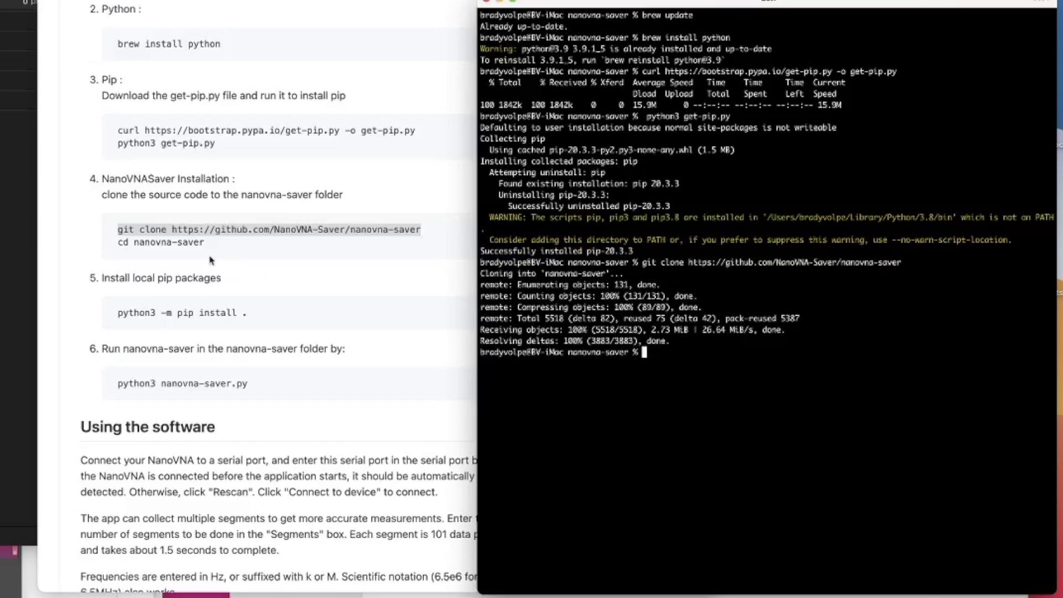
left_click(111, 242)
left_click_drag(116, 242, 204, 245)
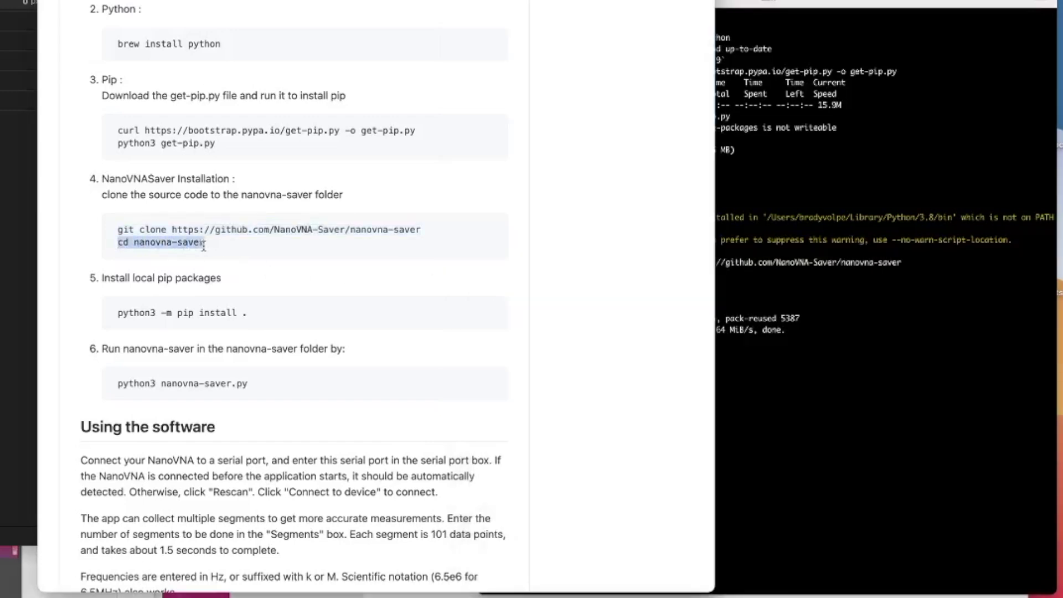
left_click(760, 362)
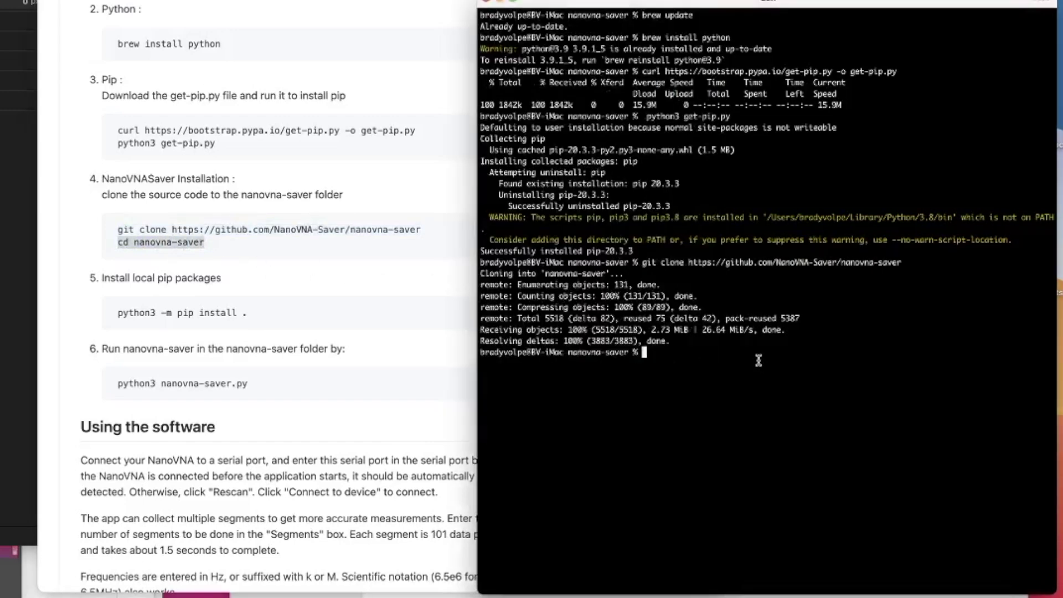
key("super+v")
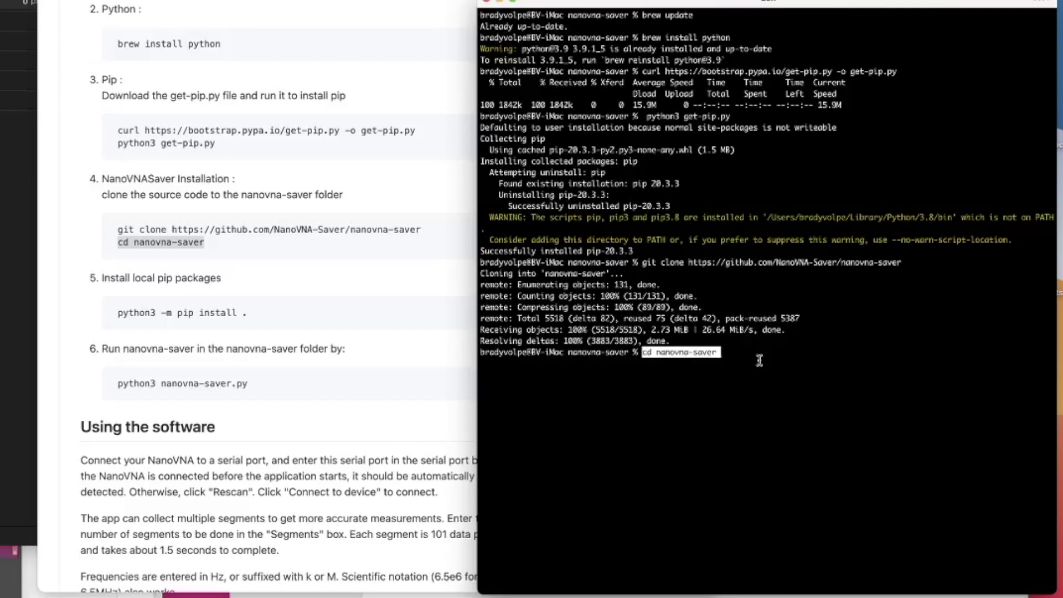
key("Return")
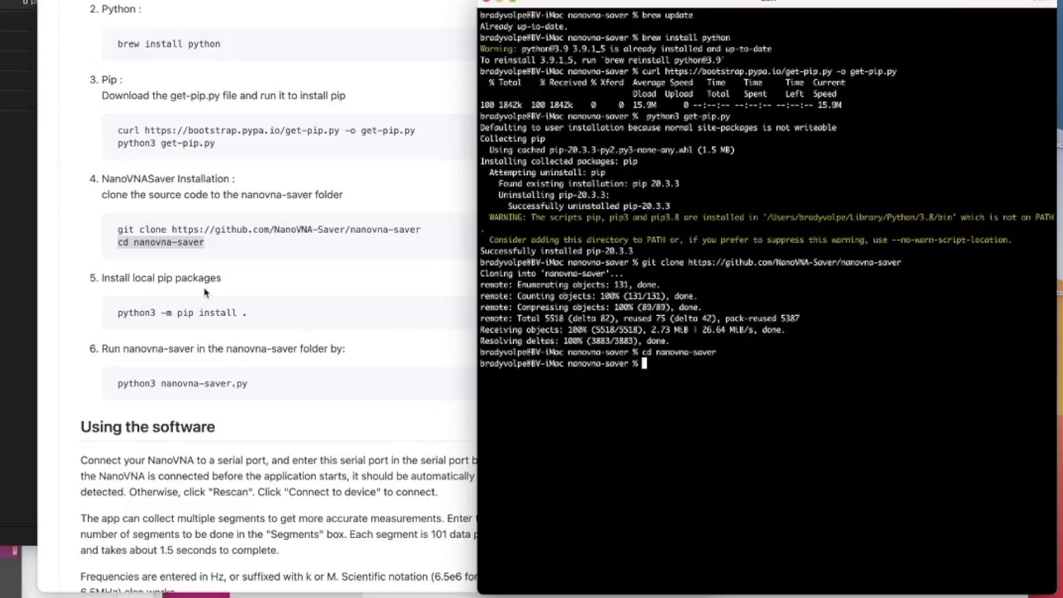
Run python3 -m pip install . to install NanoVNASaver-0.3.8, then copy the python3 nanovna-saver.py command.
left_click(191, 305)
left_click_drag(122, 317, 263, 320)
left_click(742, 377)
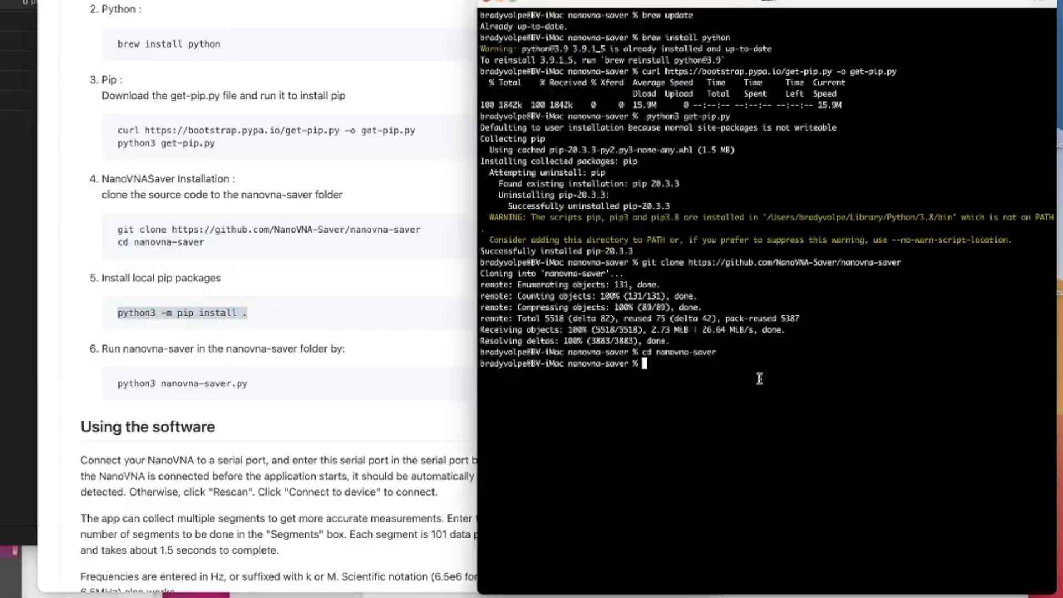
key("super+v")
key("Return")
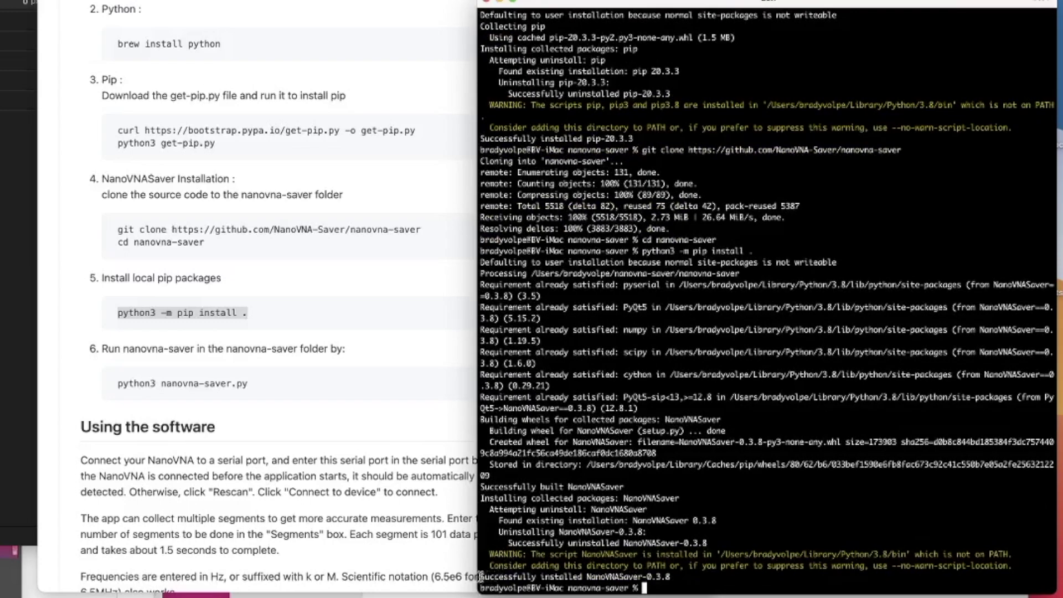
left_click_drag(480, 576, 675, 576)
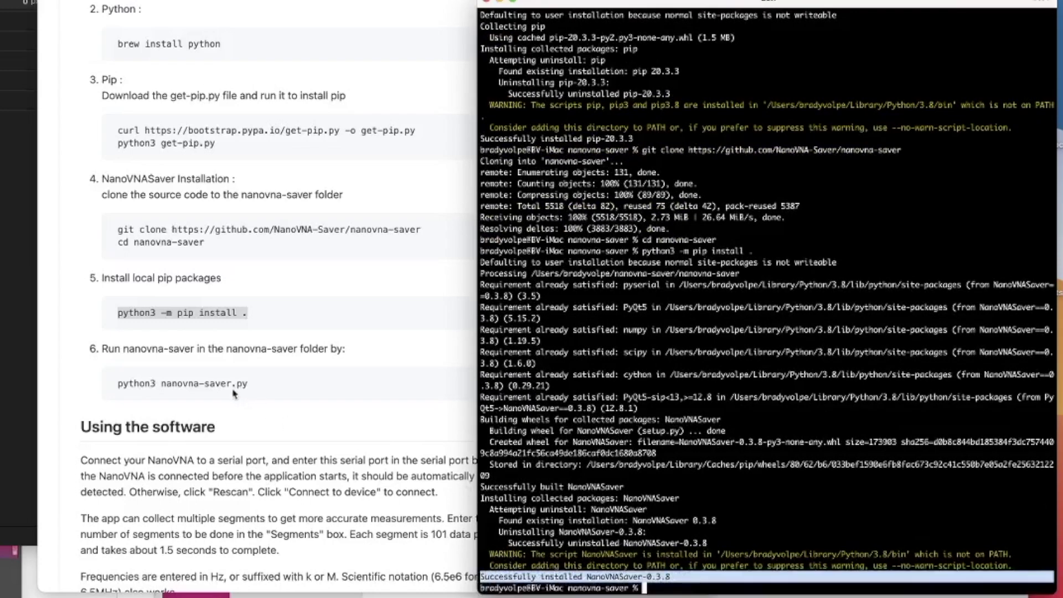
left_click(179, 350)
left_click_drag(118, 385, 259, 392)
left_click(794, 426)
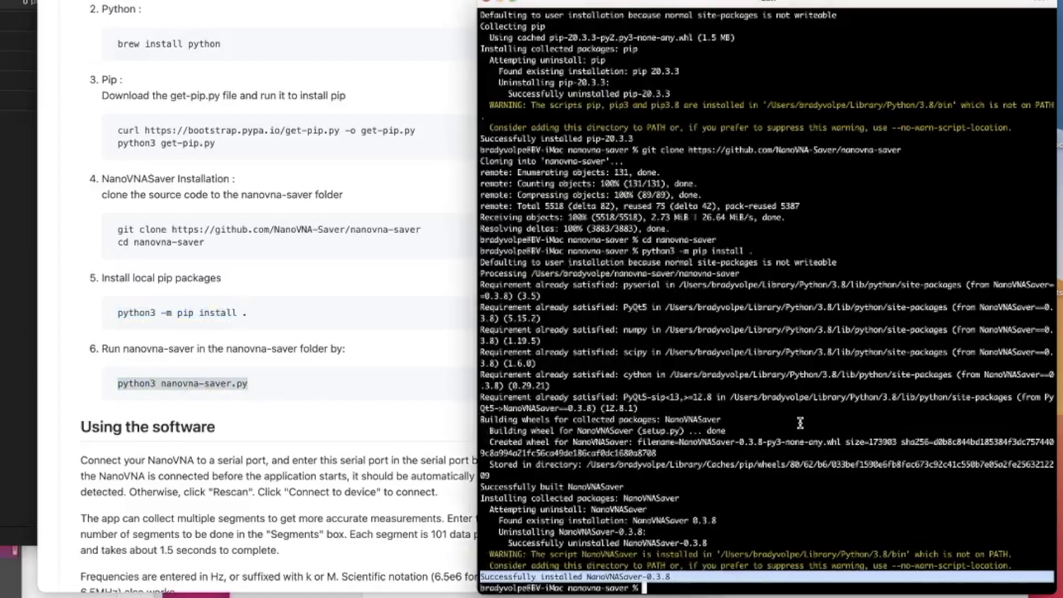
Run python3 nanovna-saver.py in Terminal and bring the NanoVNA Saver 0.3.8 window into view.
key("Return")
key("Return")
key("Return")
key("Return")
key("super+v")
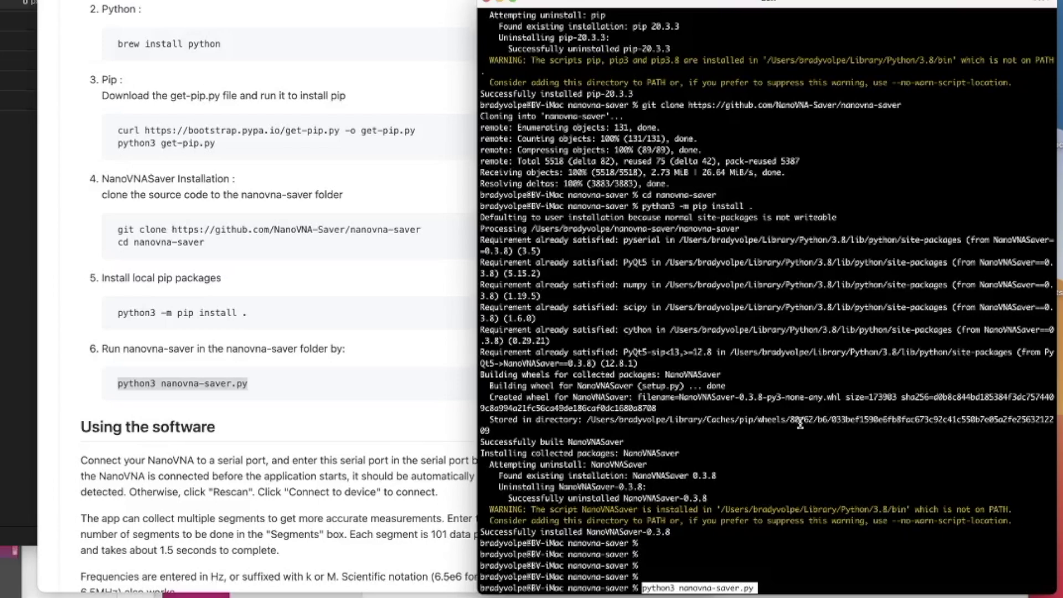
key("Return")
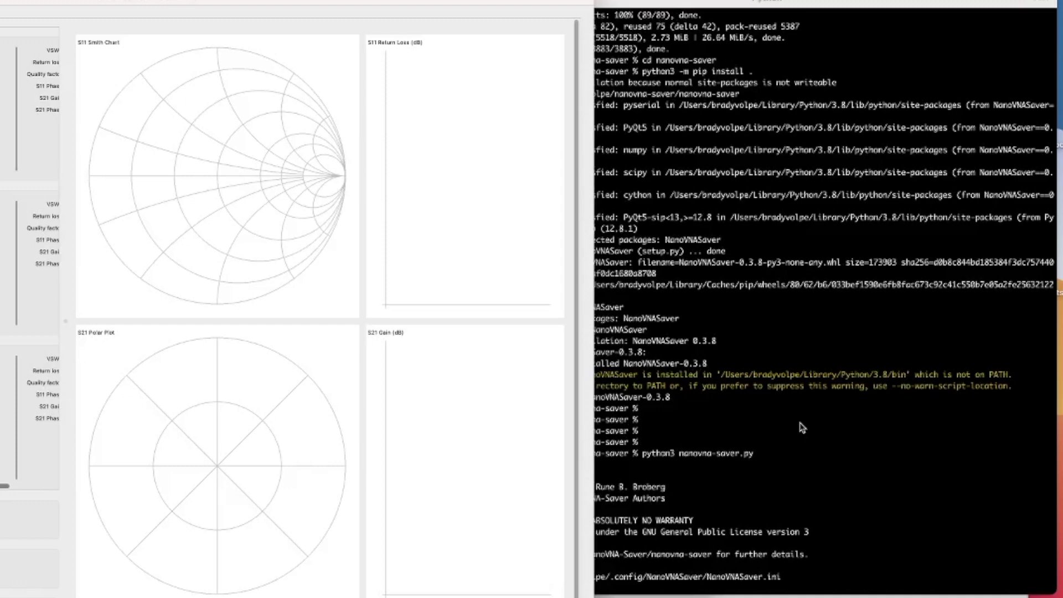
left_click_drag(193, 7, 605, 0)
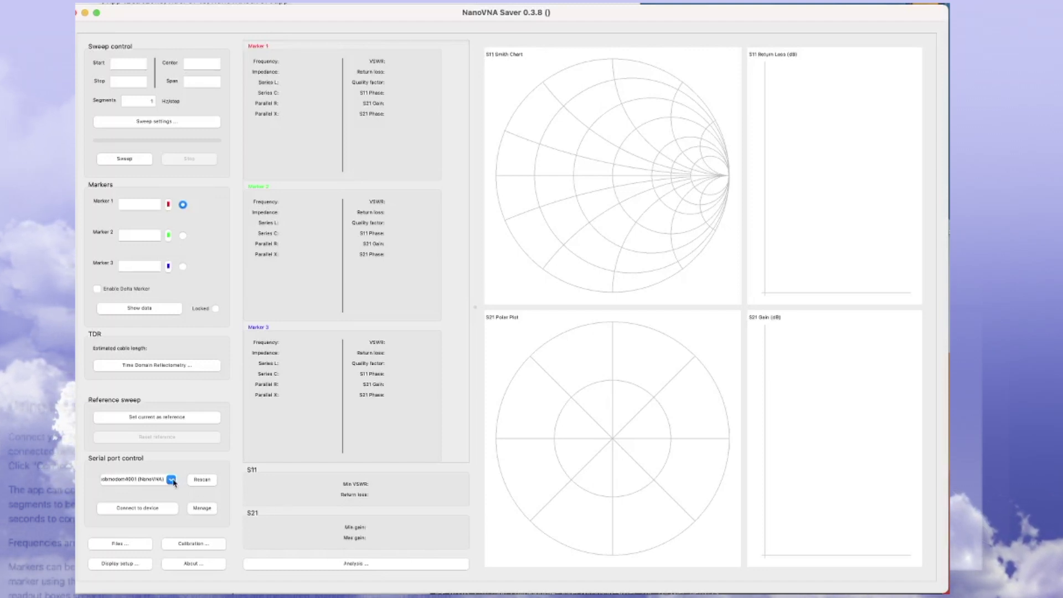
Connect to the NanoVNA on serial port usbmodem4001, running a 101-point 1–800 MHz sweep.
left_click(171, 479)
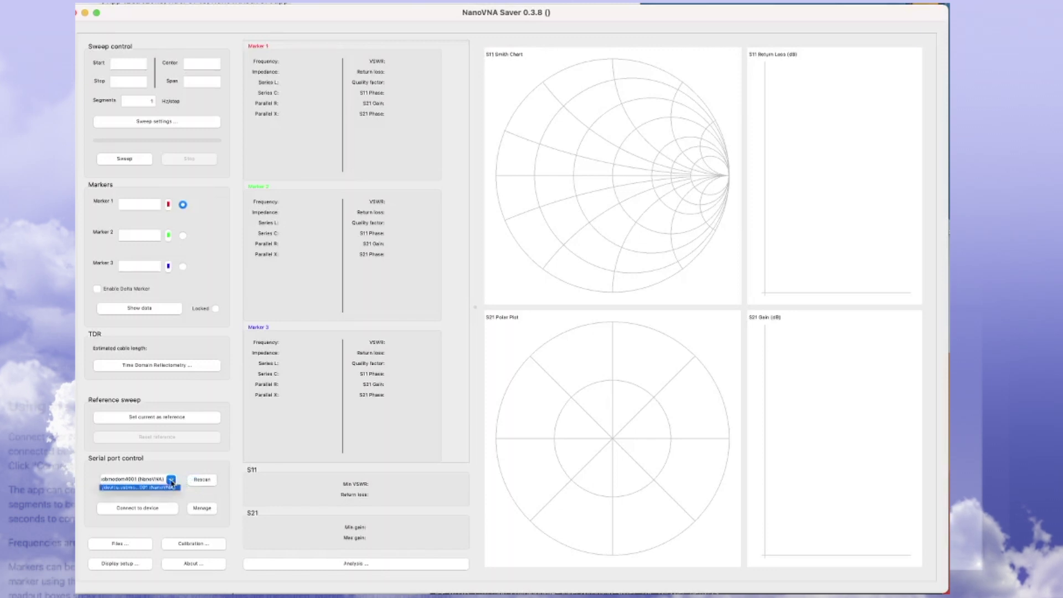
left_click(139, 497)
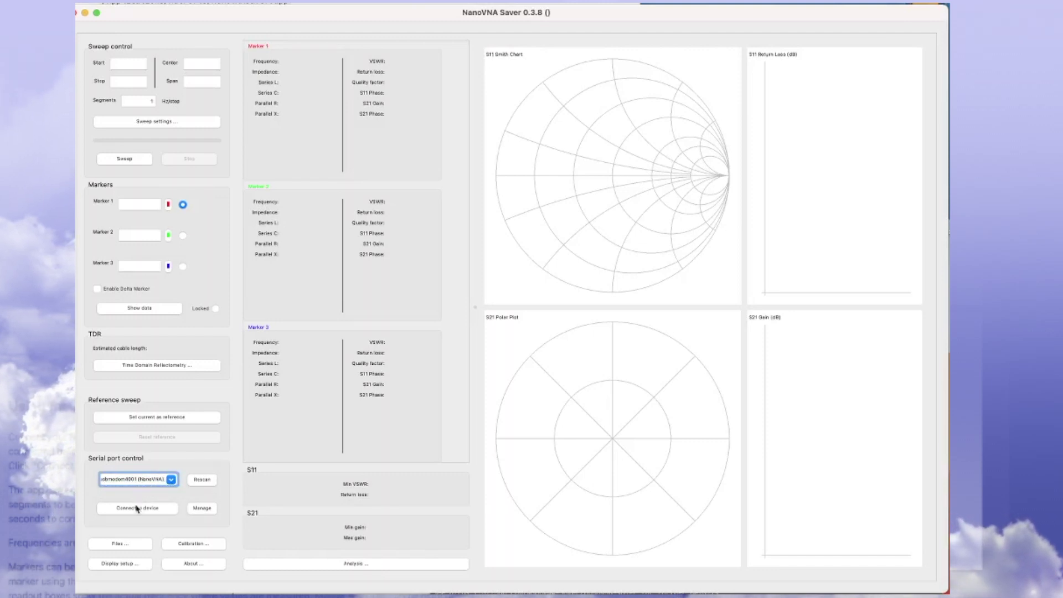
left_click(137, 508)
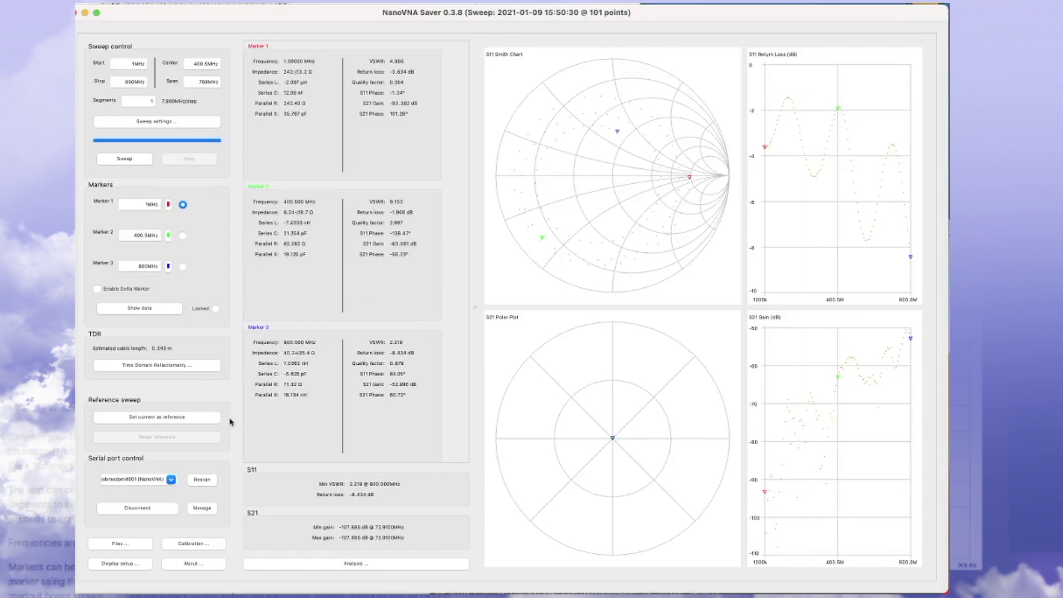
Turn on Show lines in Display setup so chart data points are connected.
left_click(115, 564)
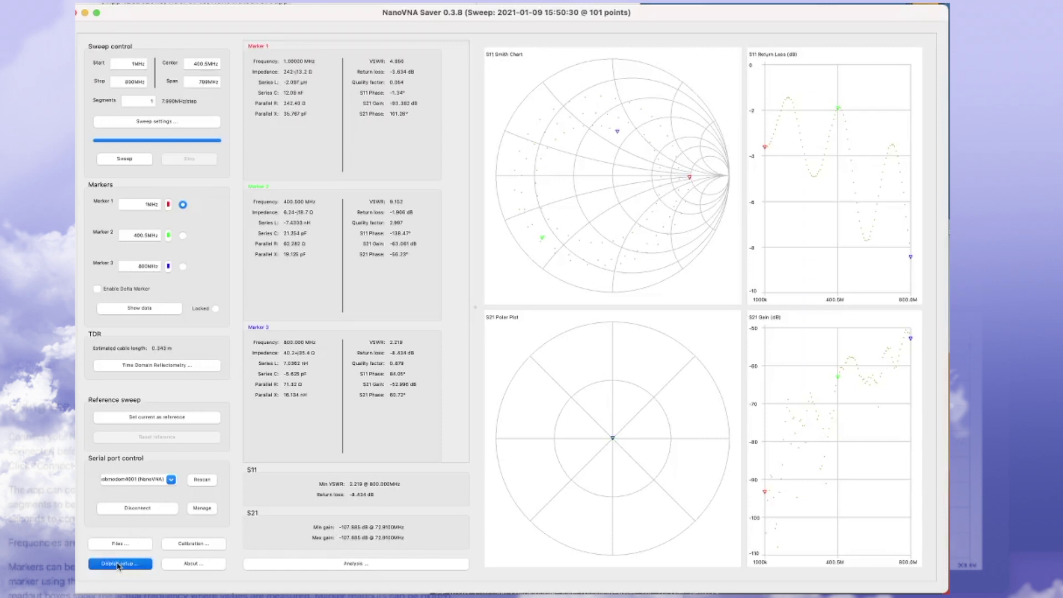
left_click_drag(78, 245, 388, 153)
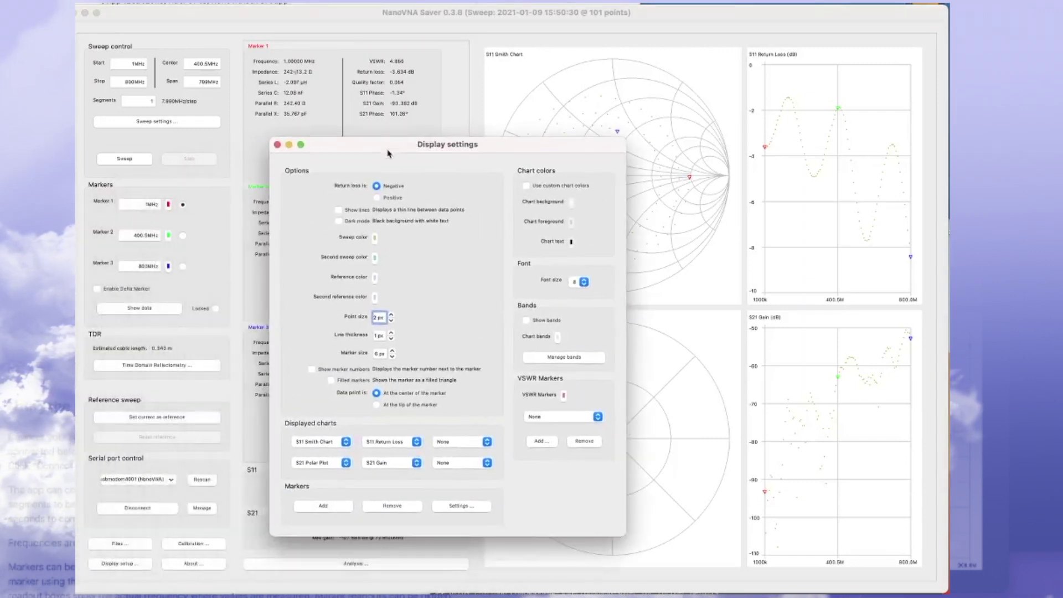
left_click(338, 210)
left_click_drag(396, 145, 279, 139)
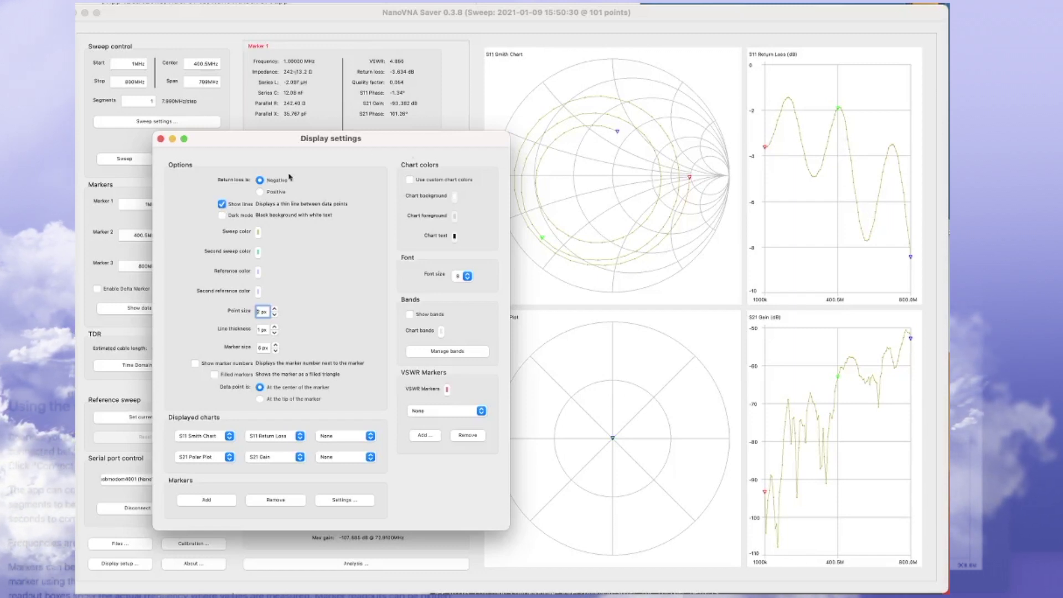
left_click(219, 205)
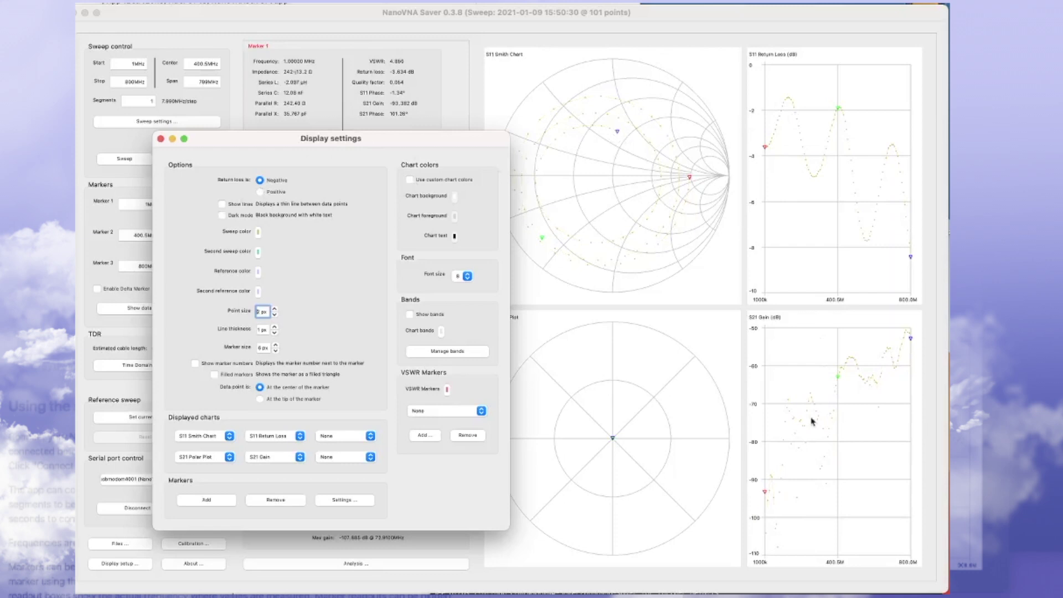
left_click(222, 205)
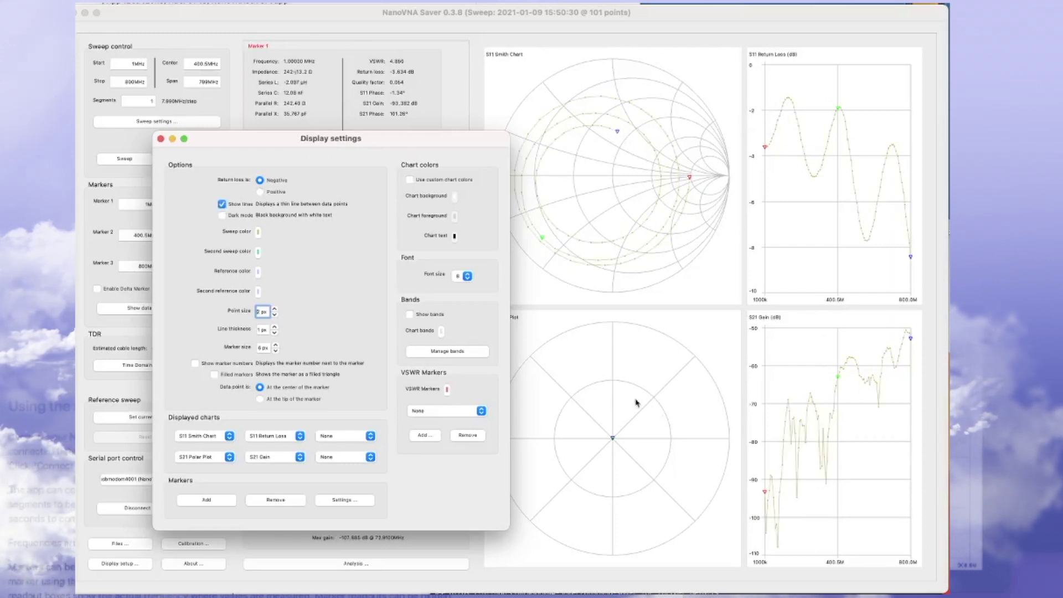
Set point size 4 px, line thickness 2 px, marker size 8 px and font size 10.
left_click(275, 309)
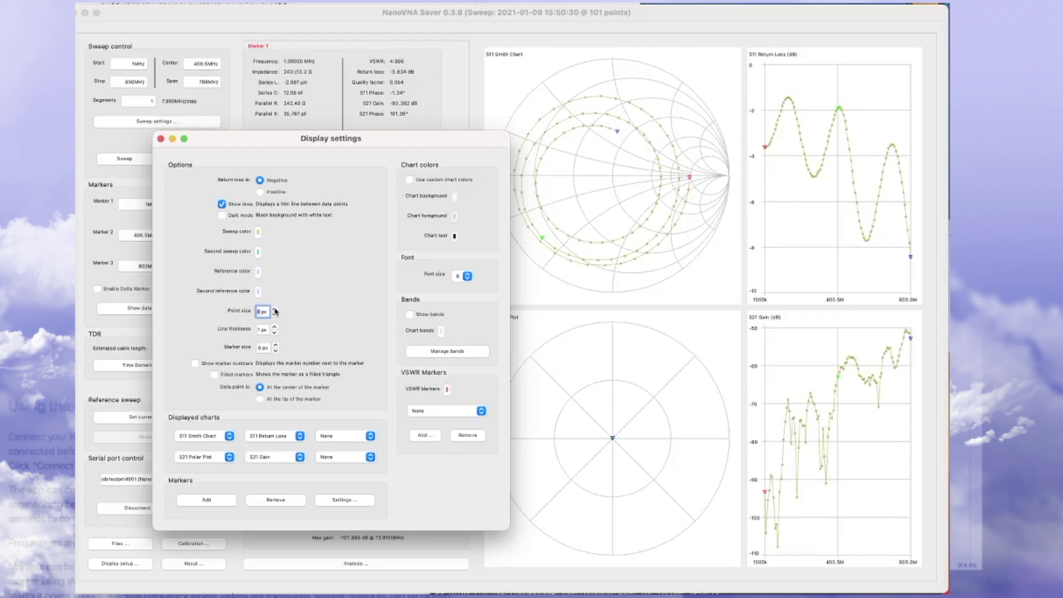
left_click(274, 327)
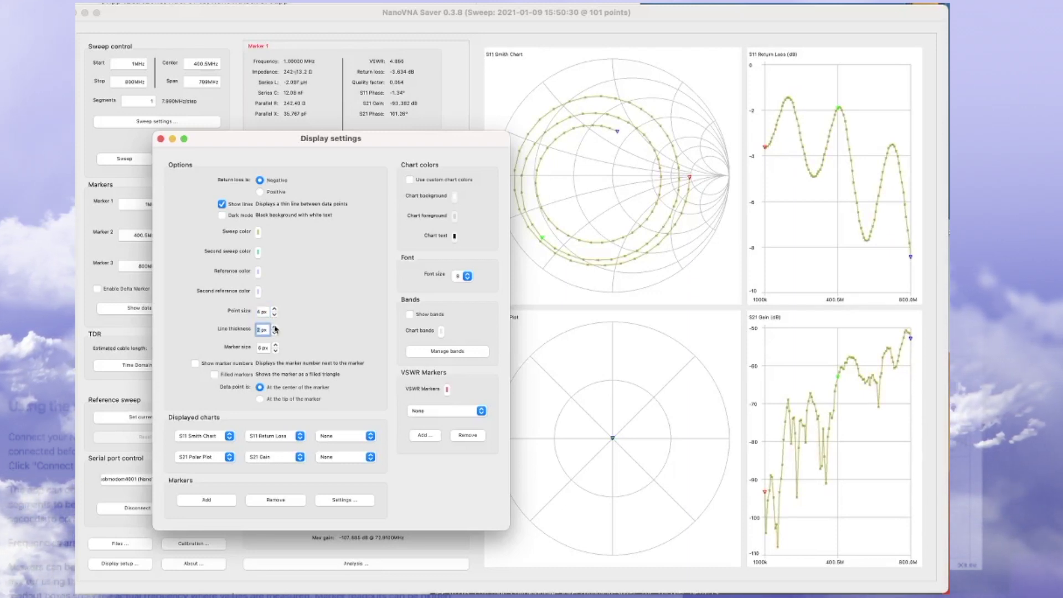
left_click(275, 344)
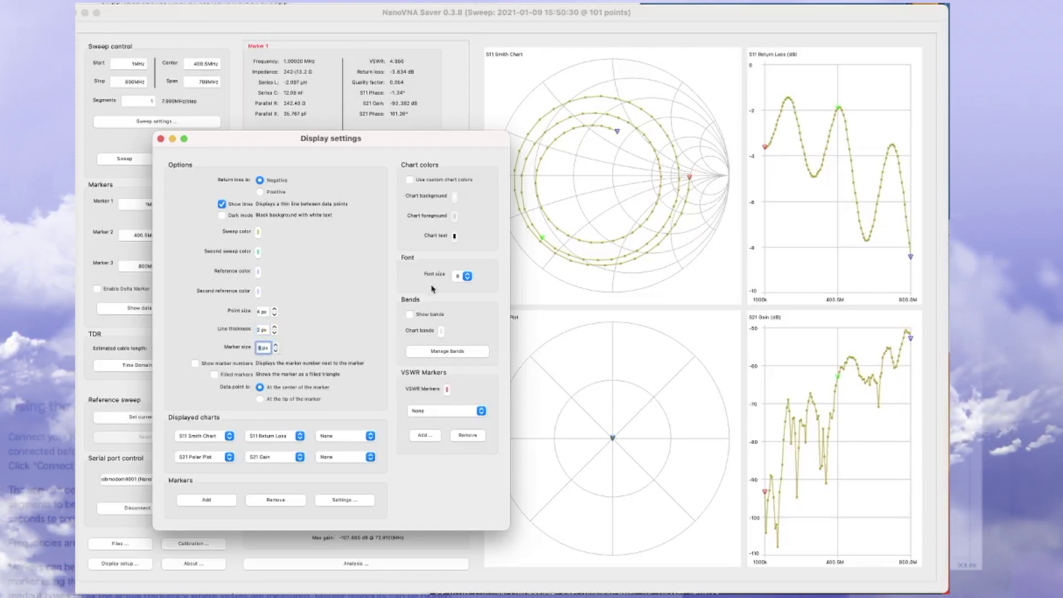
left_click(468, 276)
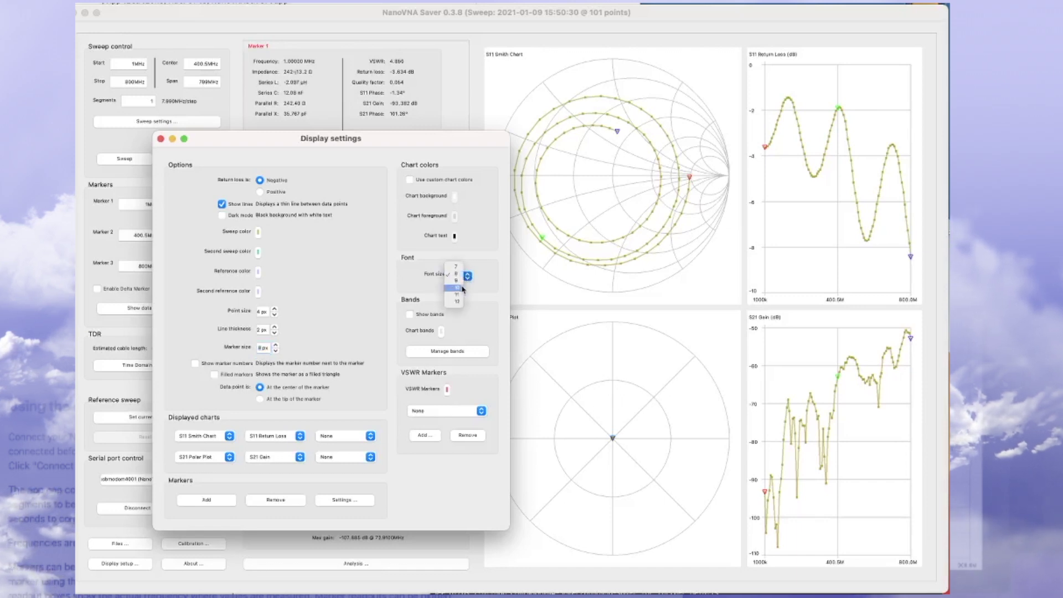
left_click(457, 302)
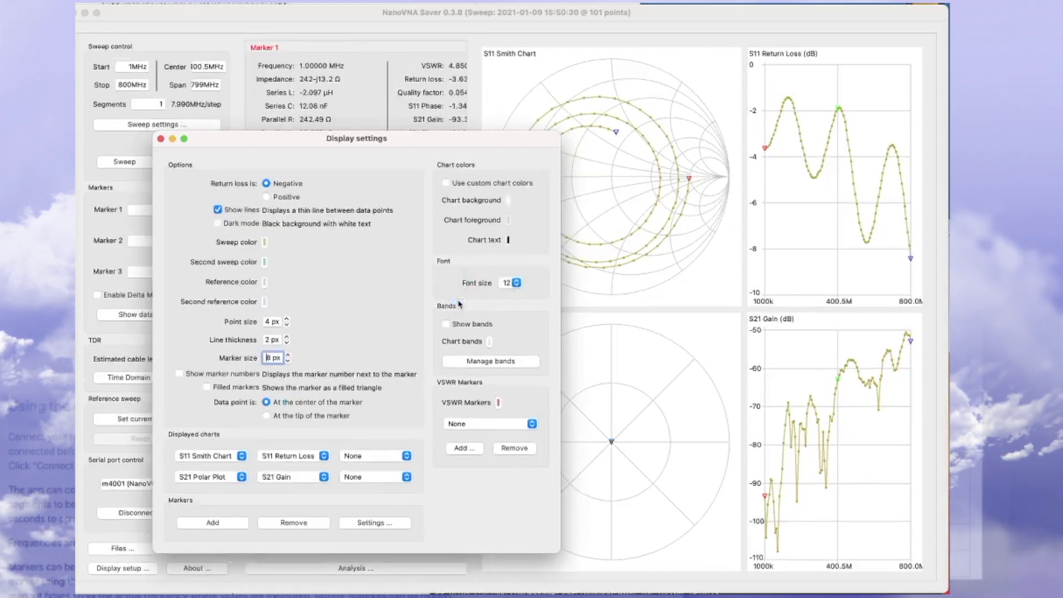
left_click(517, 283)
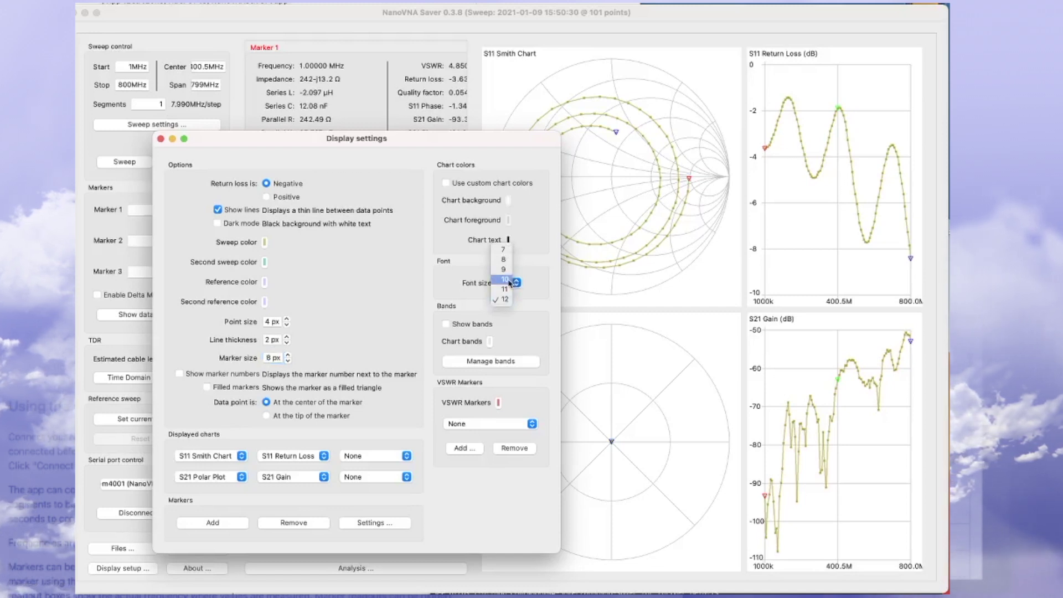
left_click(504, 280)
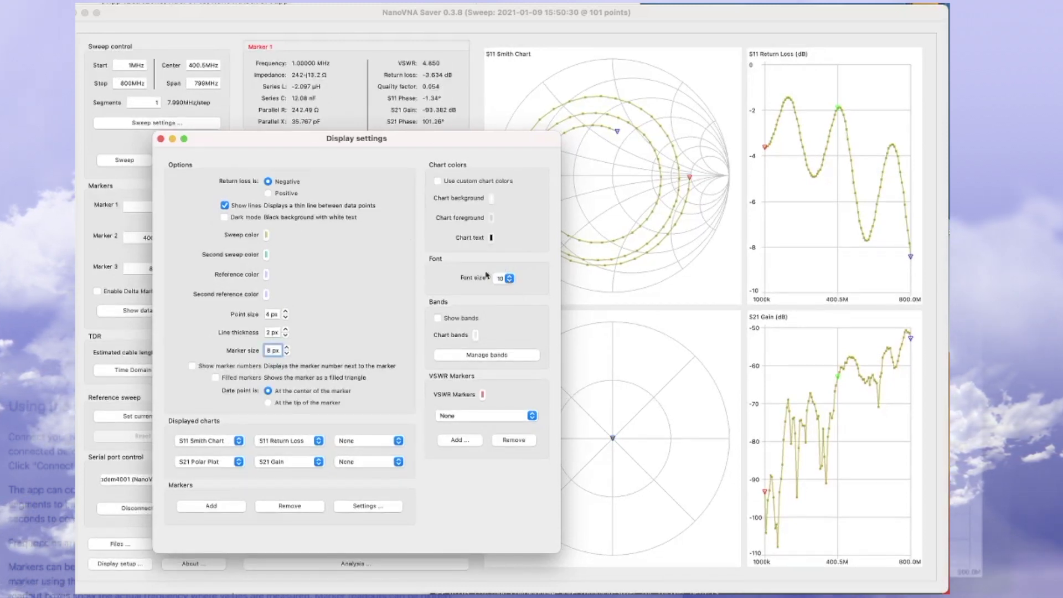
left_click(161, 139)
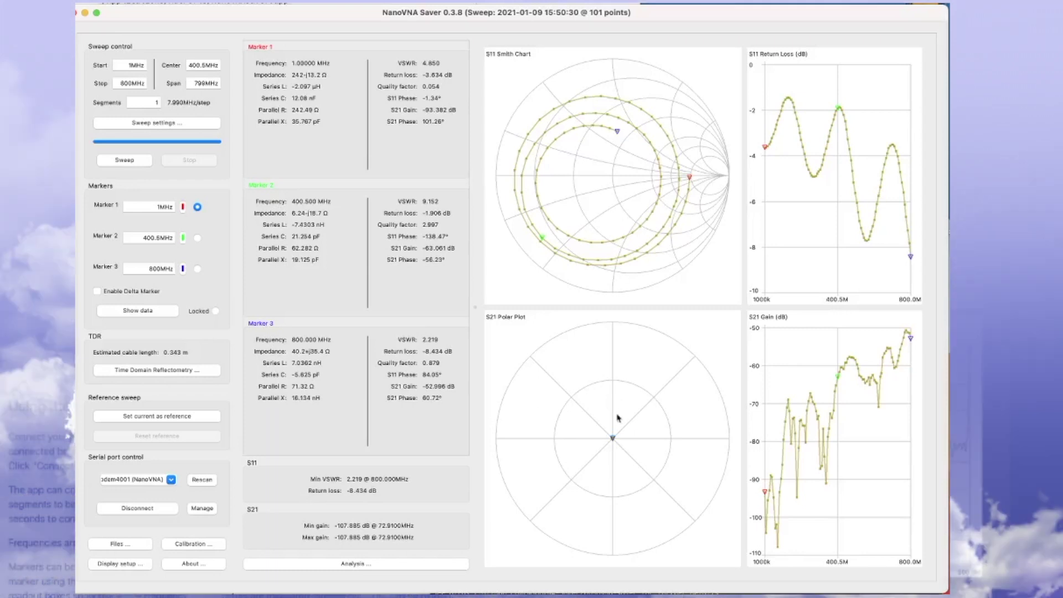
Set the S11 Smith Chart and S21 Polar Plot chart slots to None in Display setup.
left_click(120, 565)
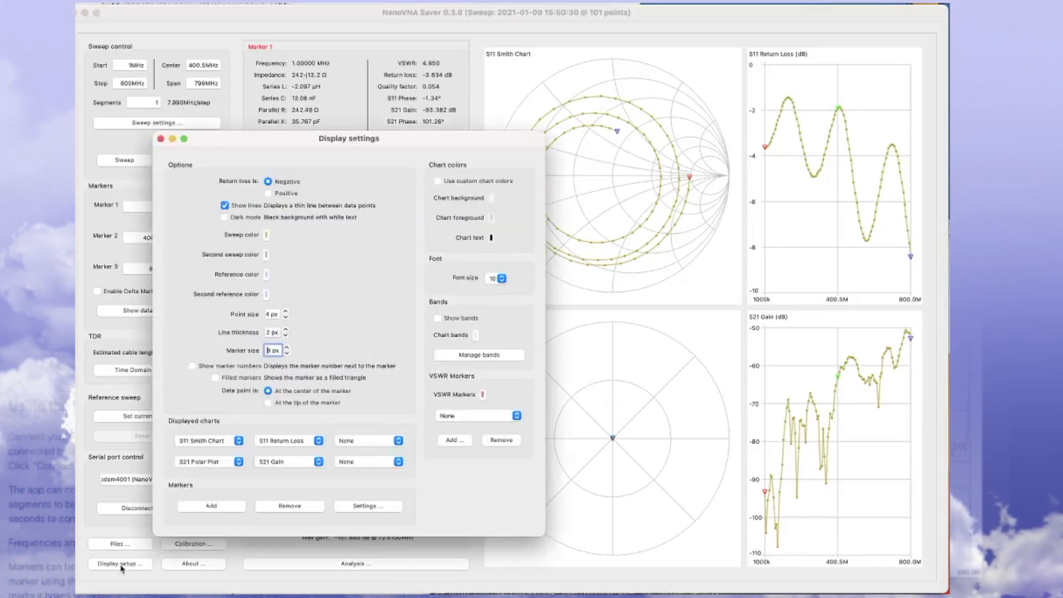
left_click(240, 441)
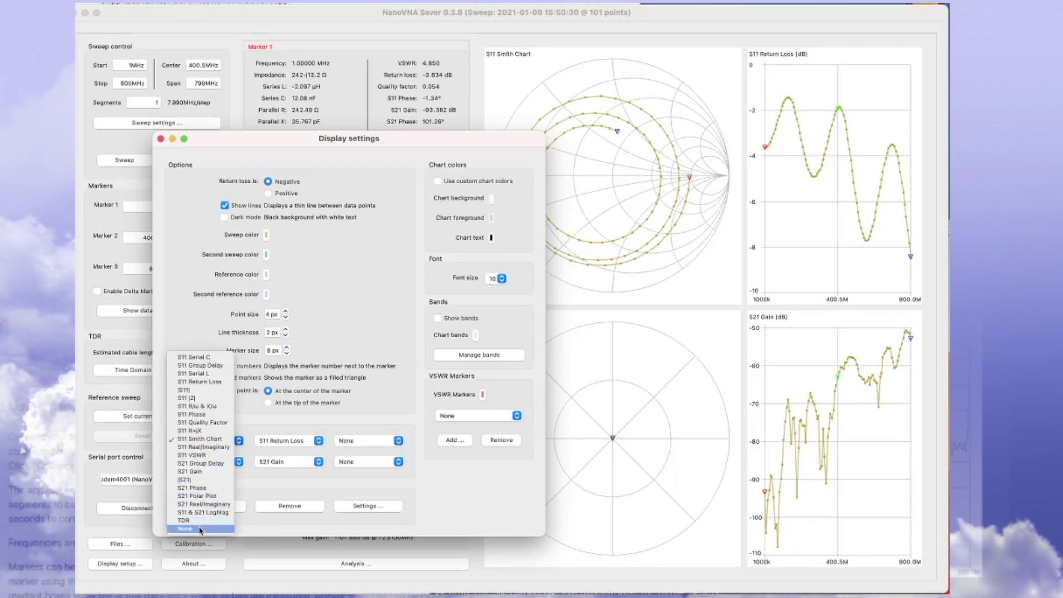
left_click(201, 530)
left_click(238, 462)
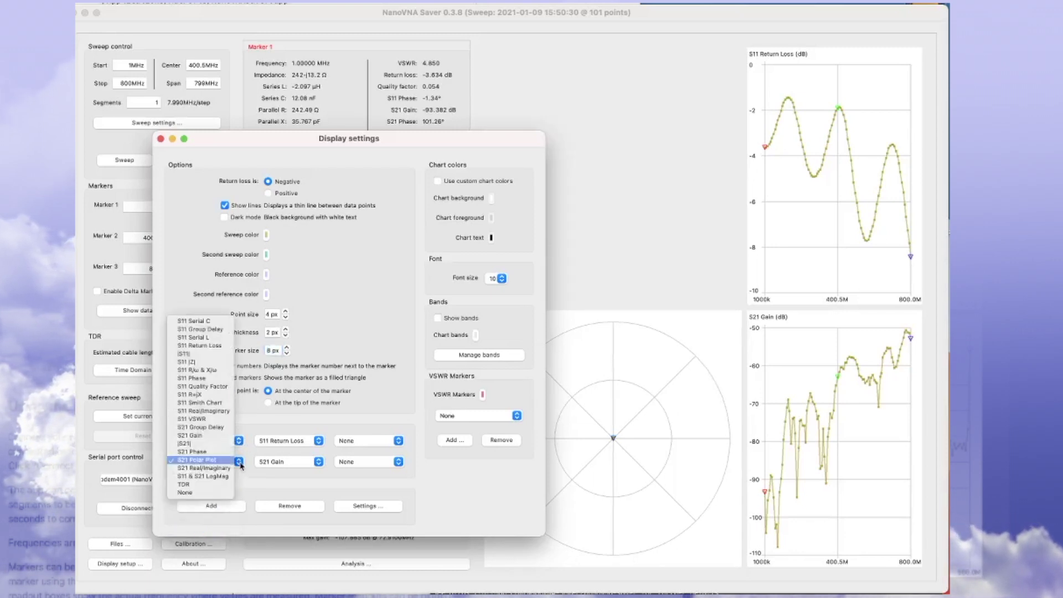
left_click(222, 494)
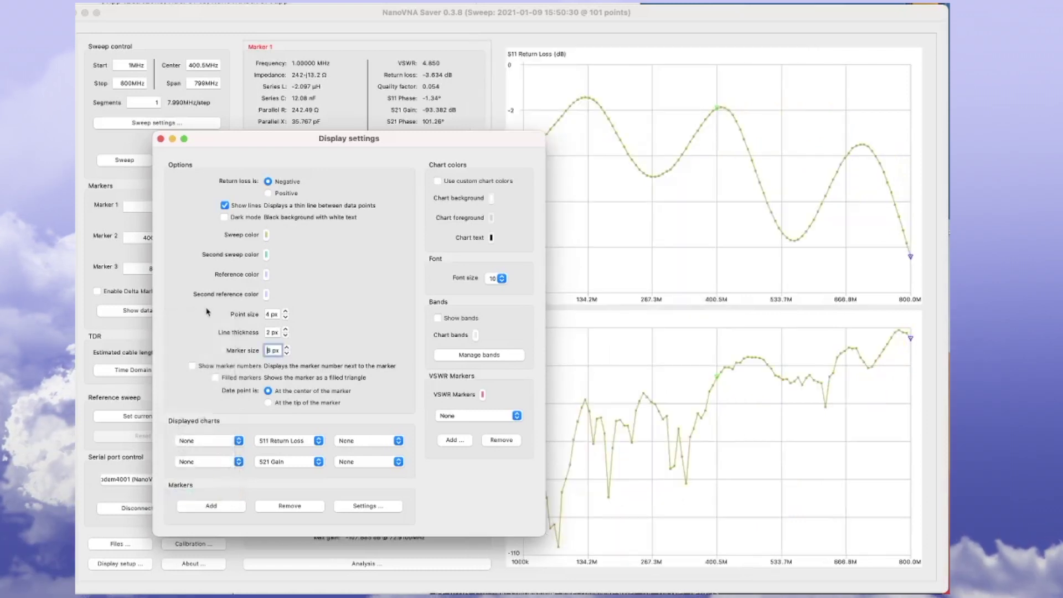
left_click(161, 139)
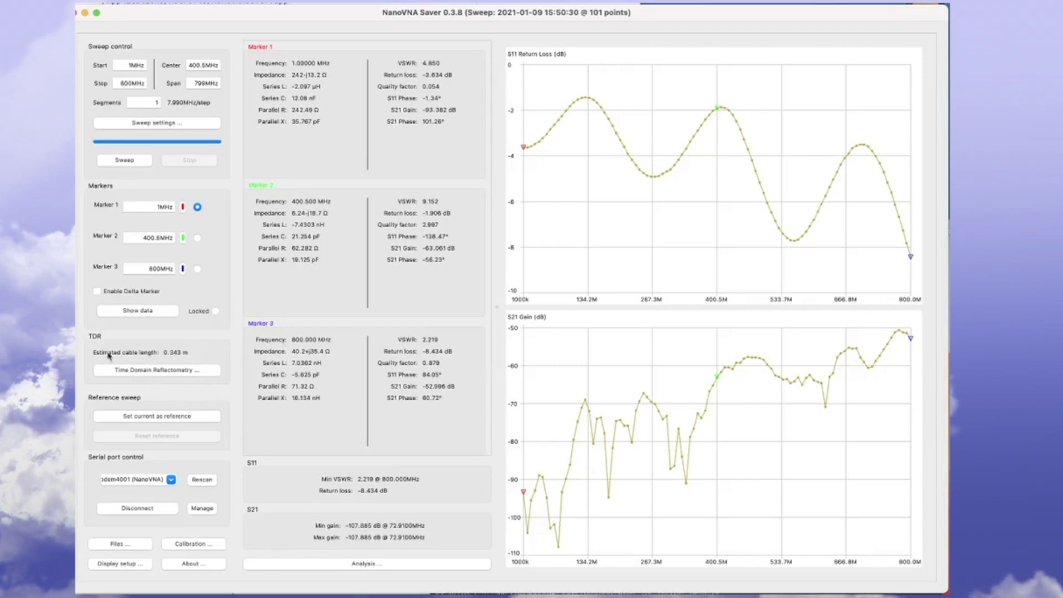
In the enlarged TDR window, choose RG-59A/U Foam 75Ω (Belden 8241F), velocity 0.78, as cable type.
left_click(139, 371)
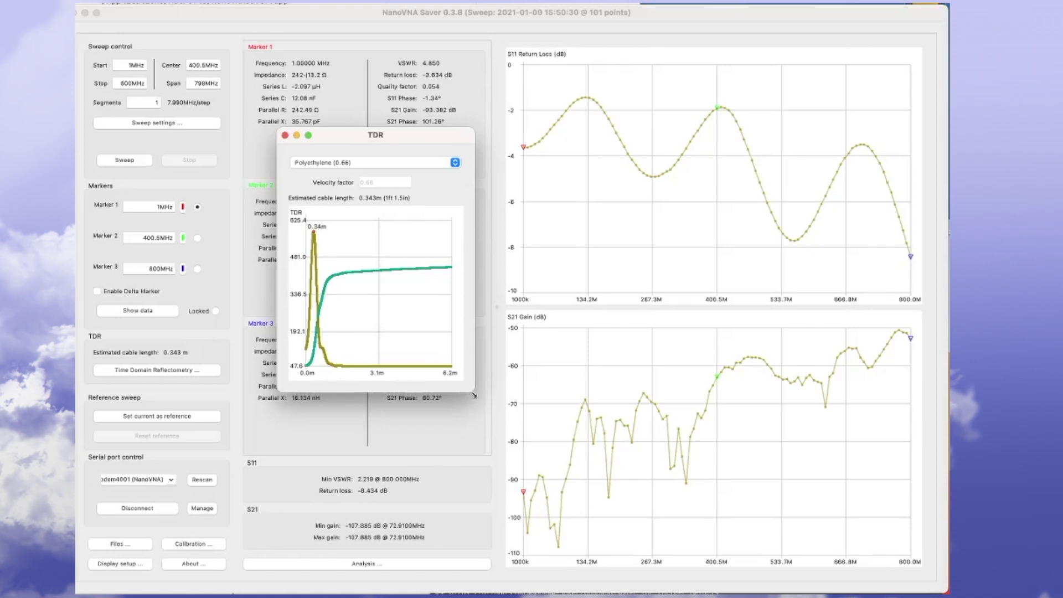
left_click_drag(473, 389, 780, 518)
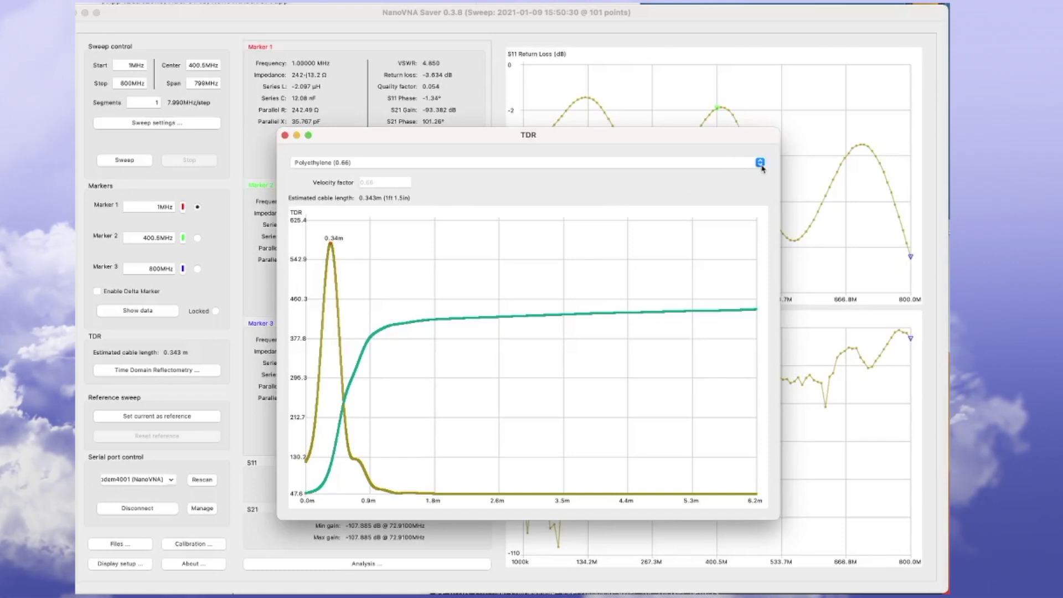
left_click(760, 163)
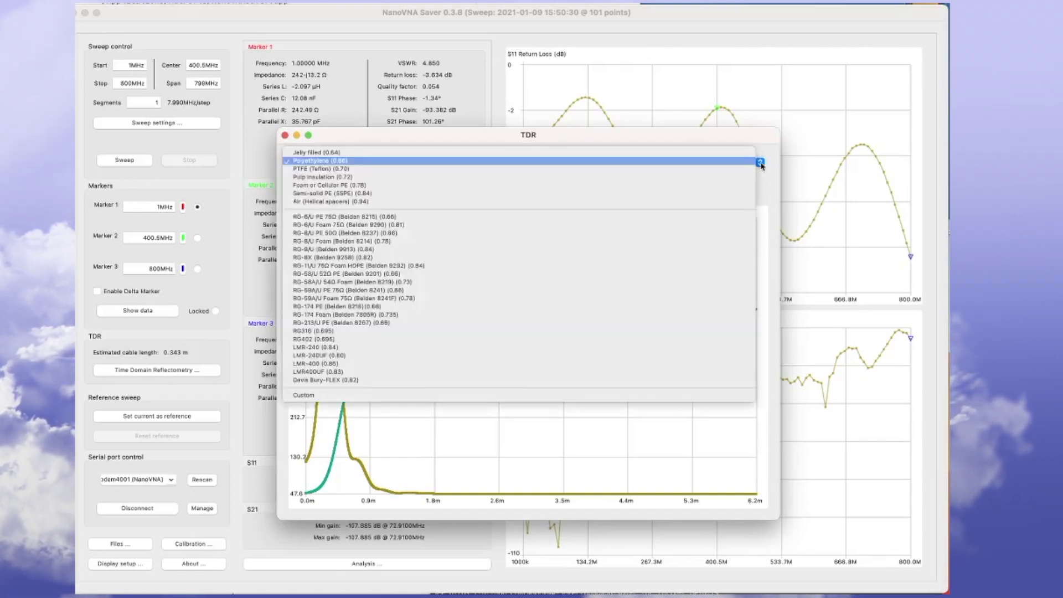
left_click(433, 303)
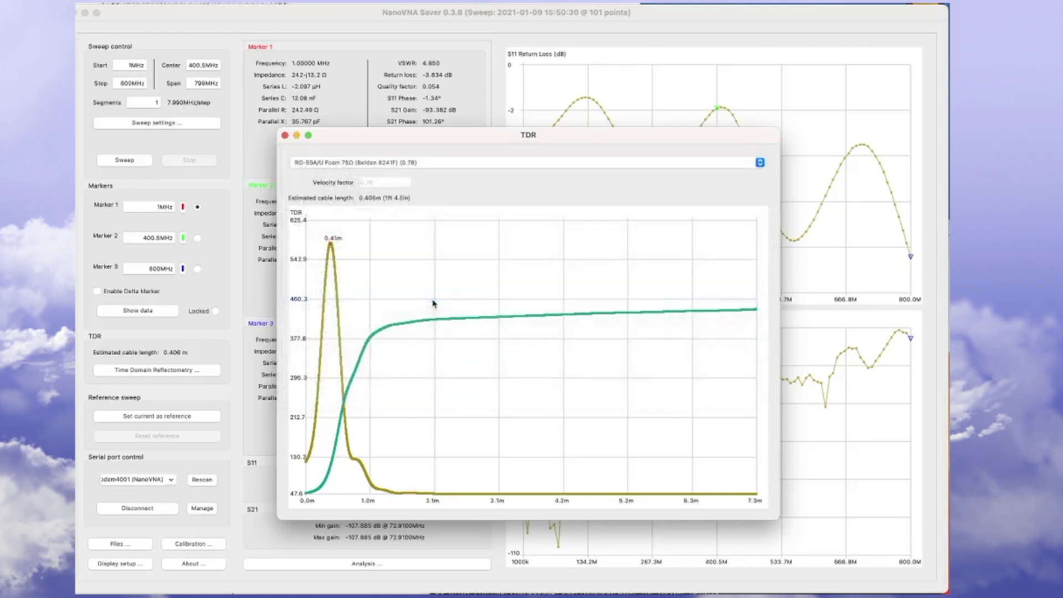